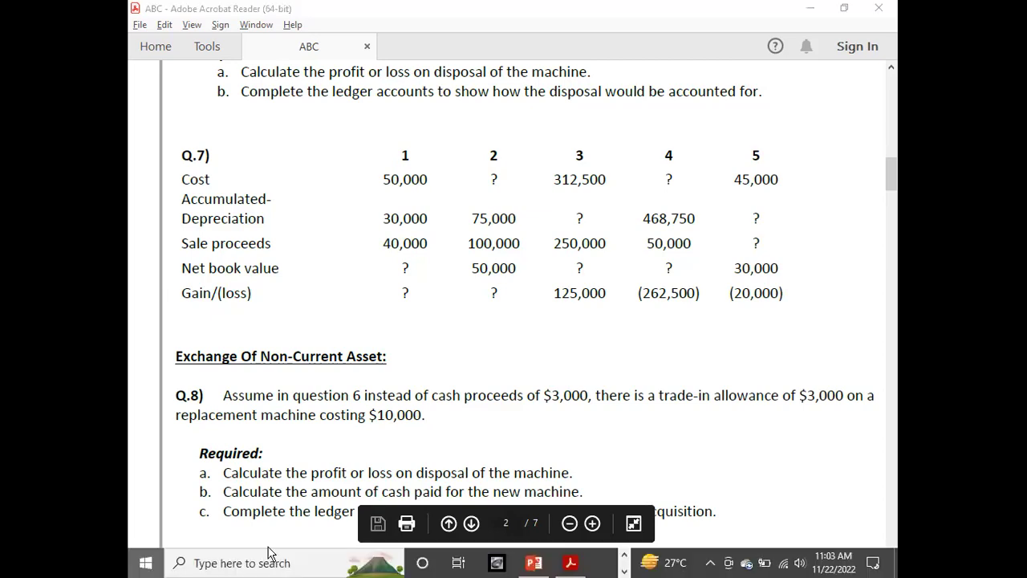
click(280, 563)
text(exce)
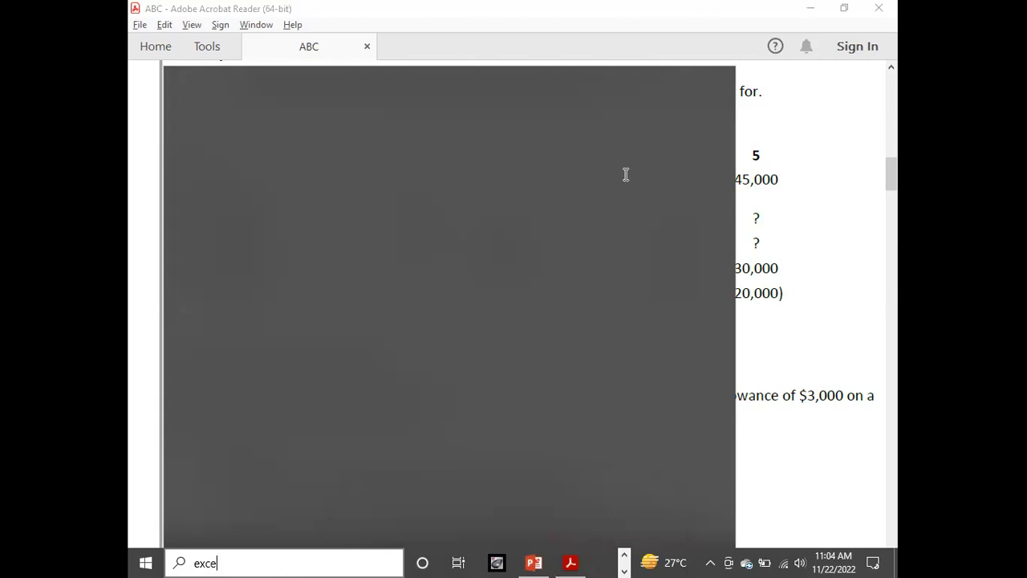
key(Escape)
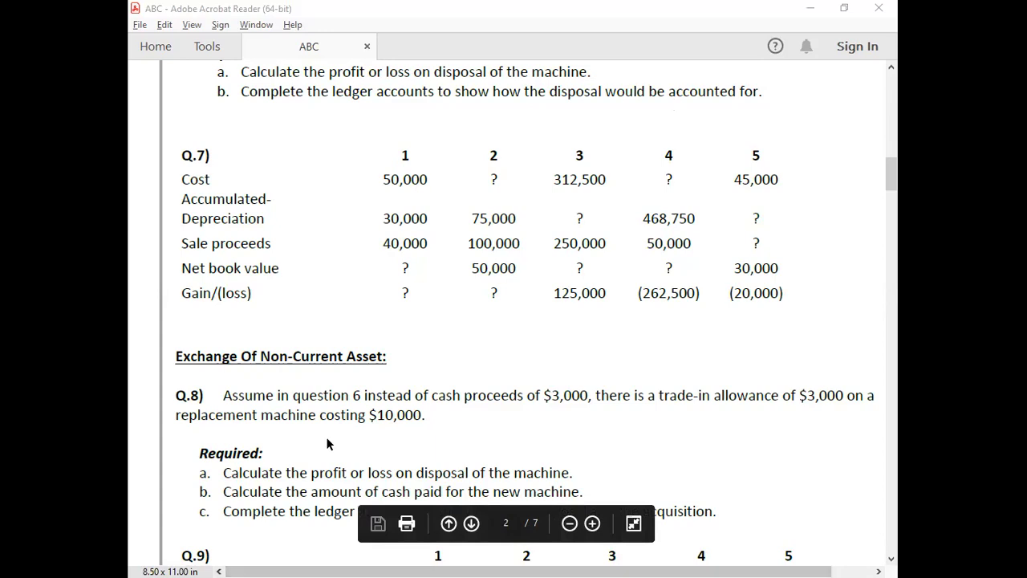
key(alt+Tab)
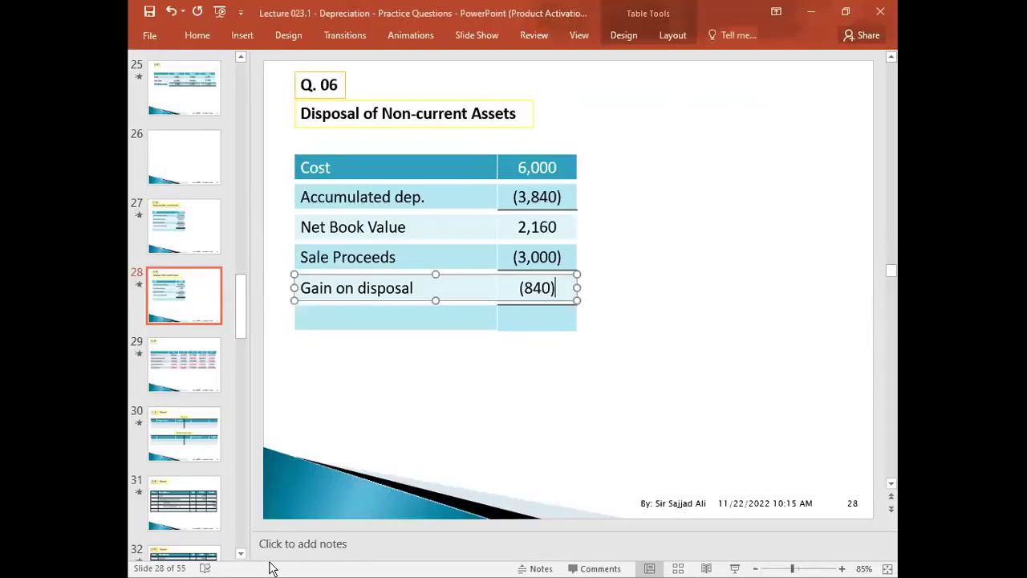
key(alt+Tab)
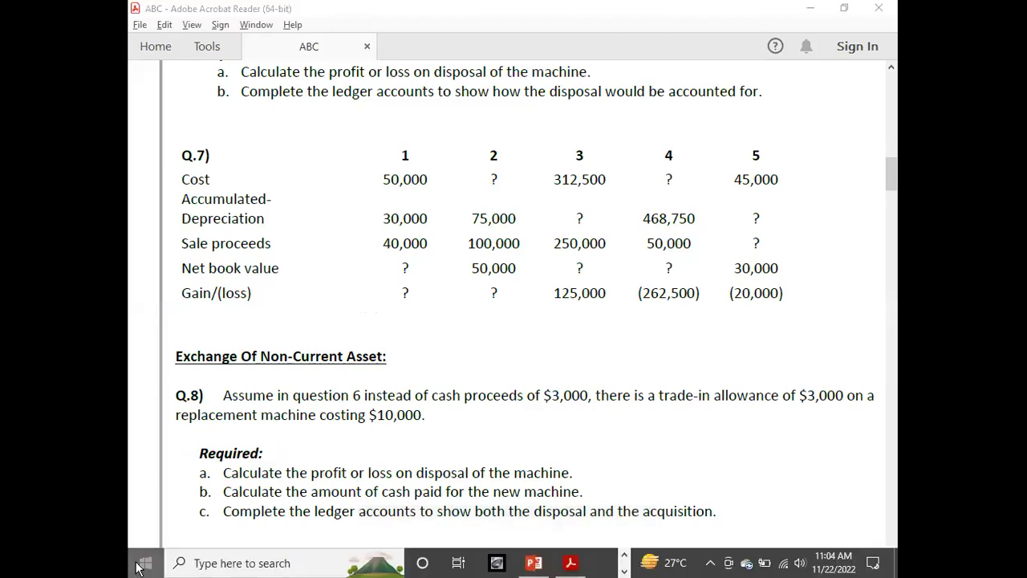
key(super)
text(exce)
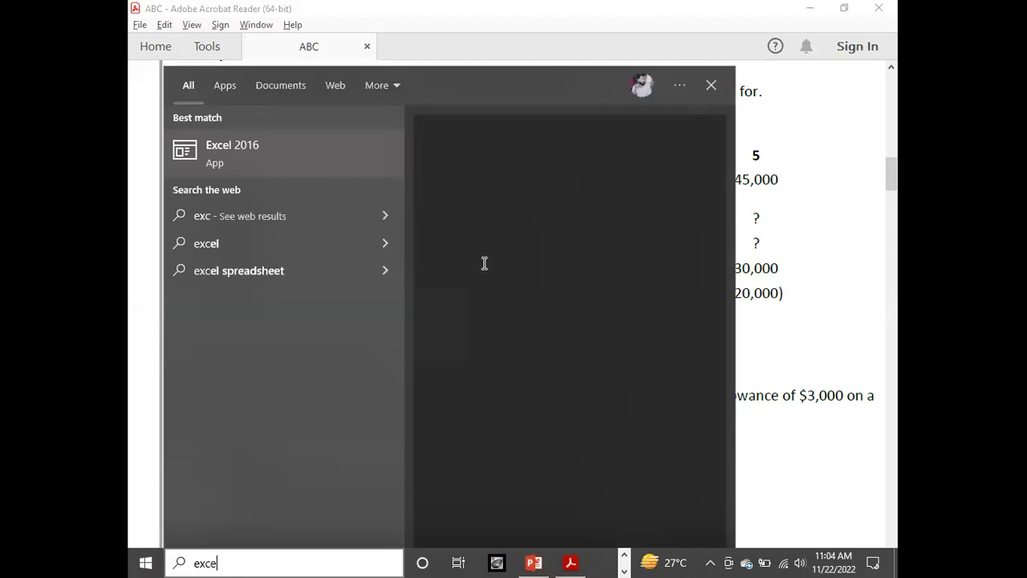
key(Escape)
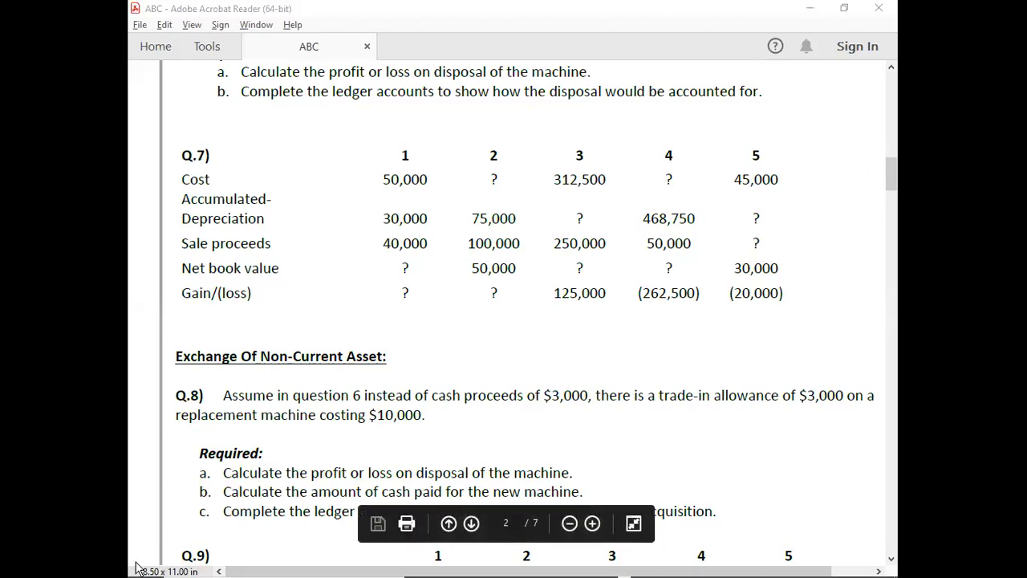
Search the computer for Excel and launch Excel 2016.
click(146, 562)
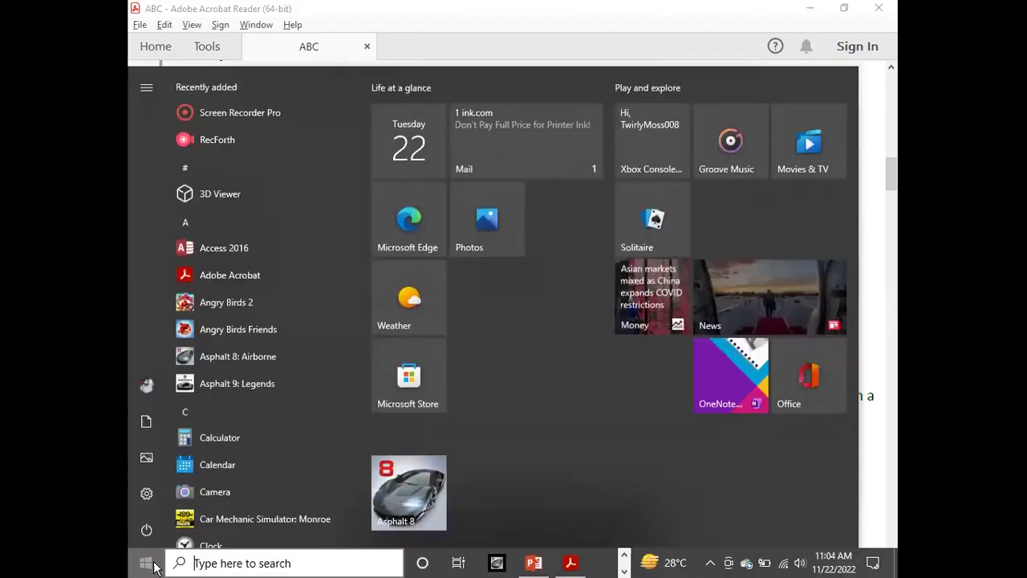
click(211, 562)
text(exc)
key(BackSpace)
key(BackSpace)
key(BackSpace)
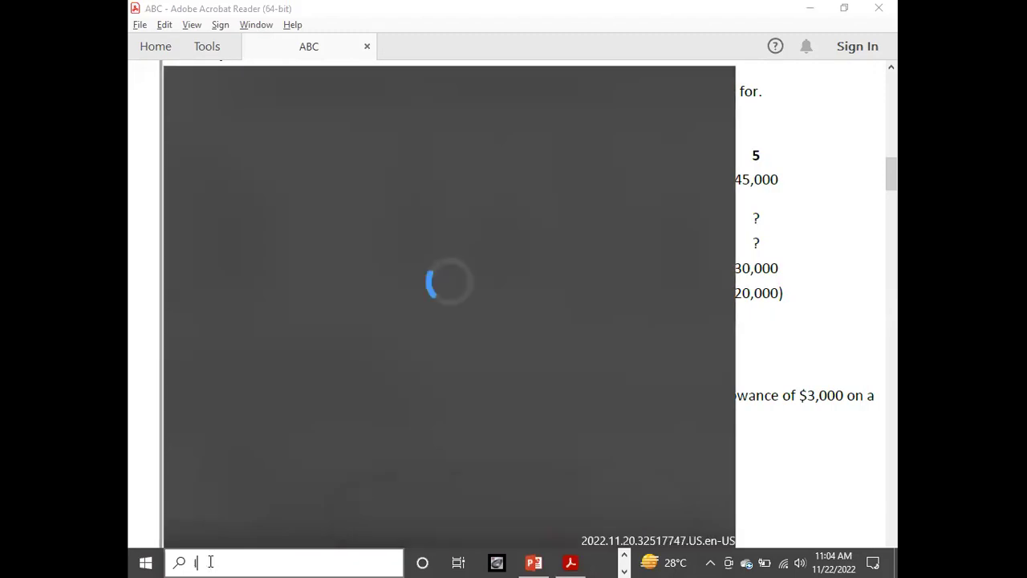
text(excel)
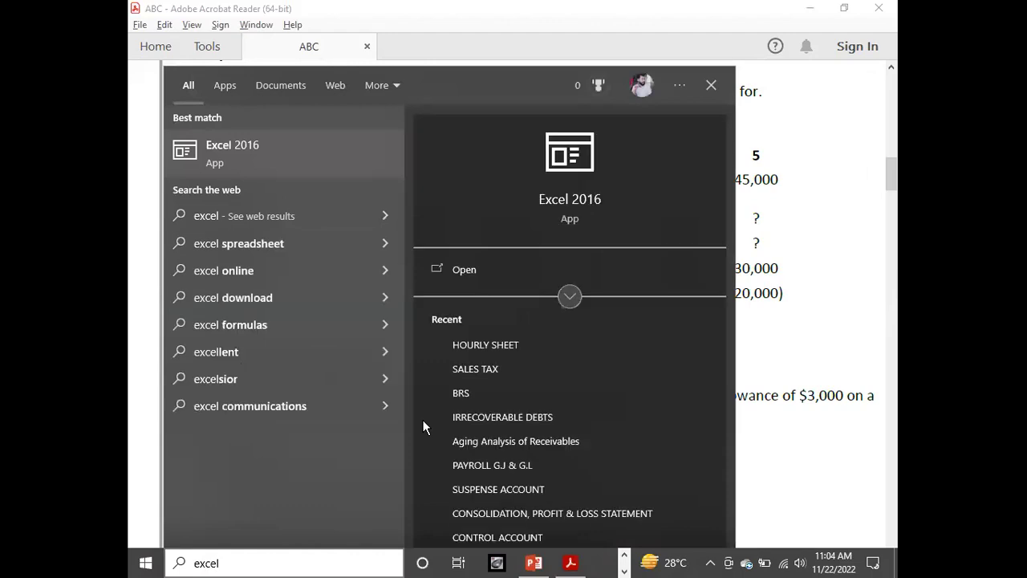
click(463, 270)
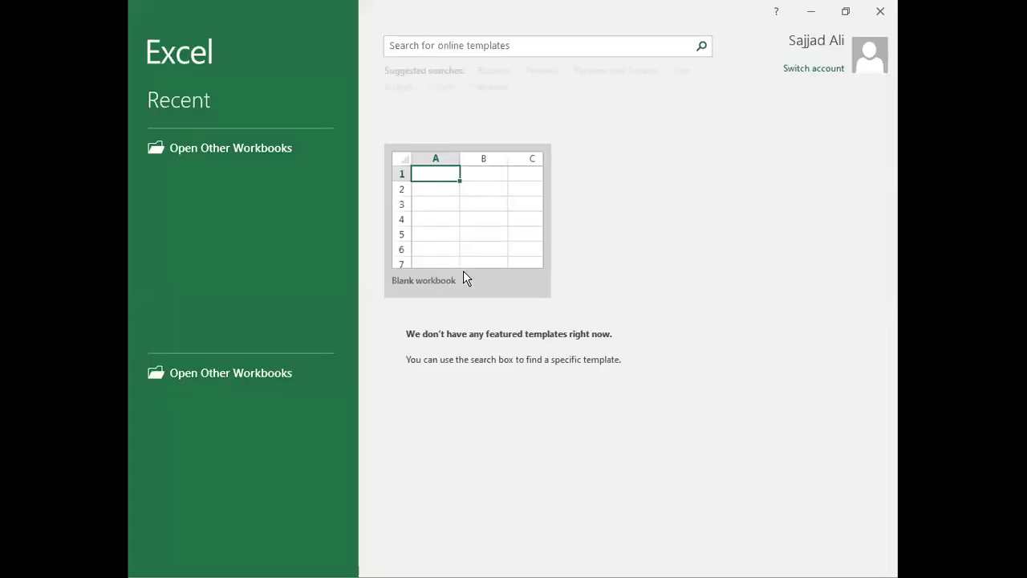
Create a blank workbook and dismiss the Office activation notice.
click(470, 210)
click(470, 208)
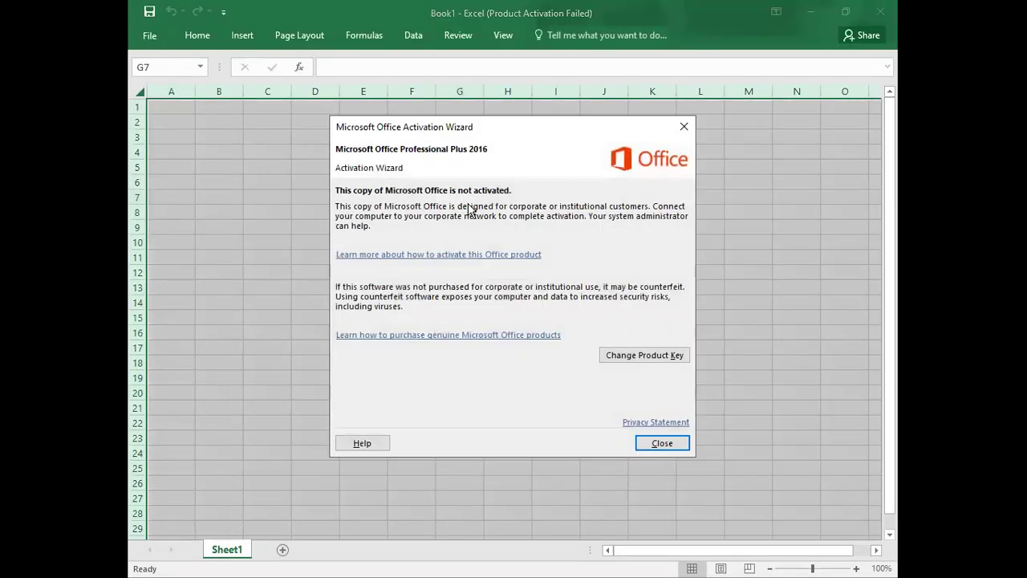
click(663, 444)
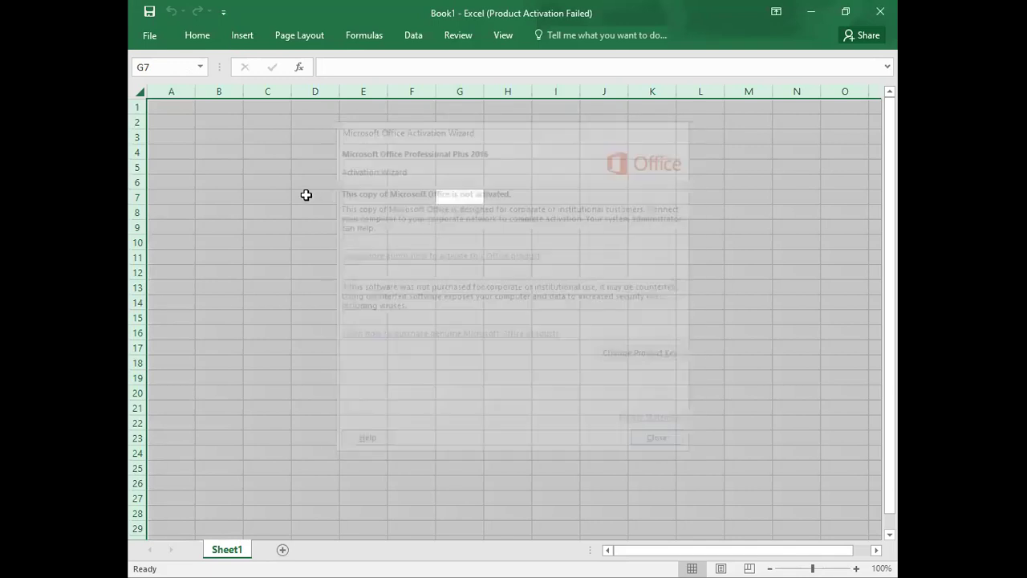
Set the font size of the whole sheet to 18.
click(198, 36)
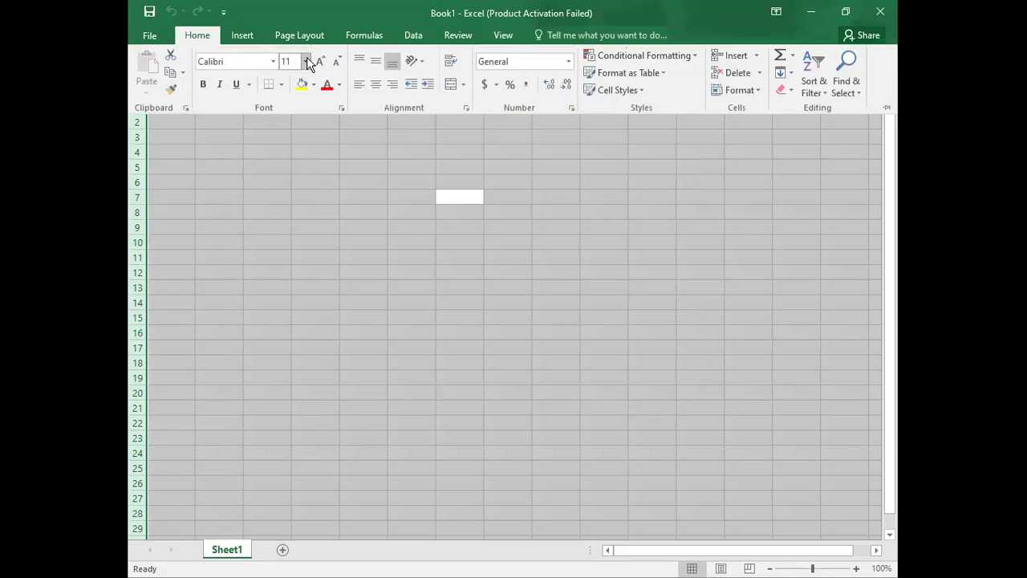
click(306, 62)
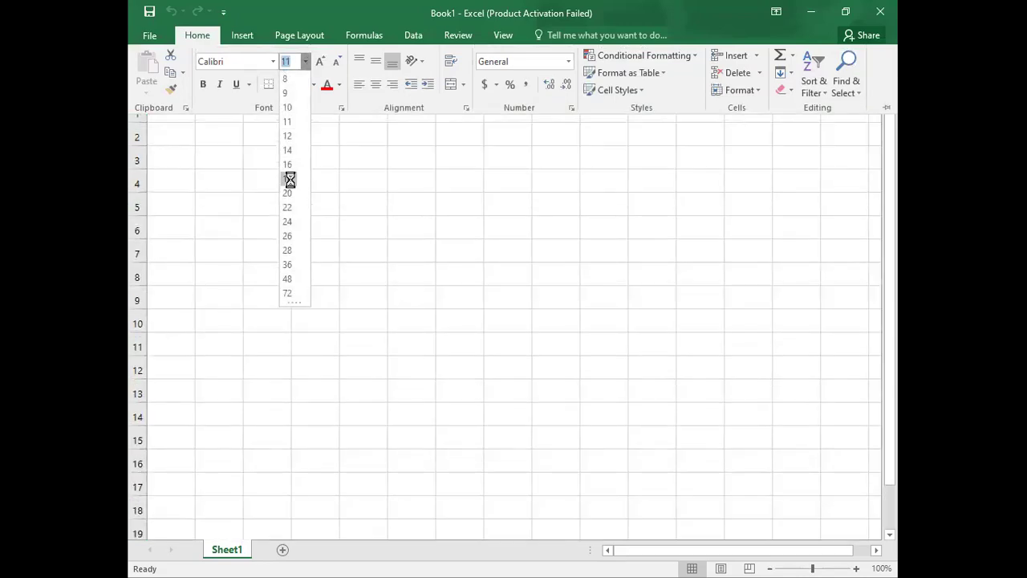
click(290, 180)
Enter the row labels COST, ACC. DEP. and NBV in cells B3 to B5.
click(226, 154)
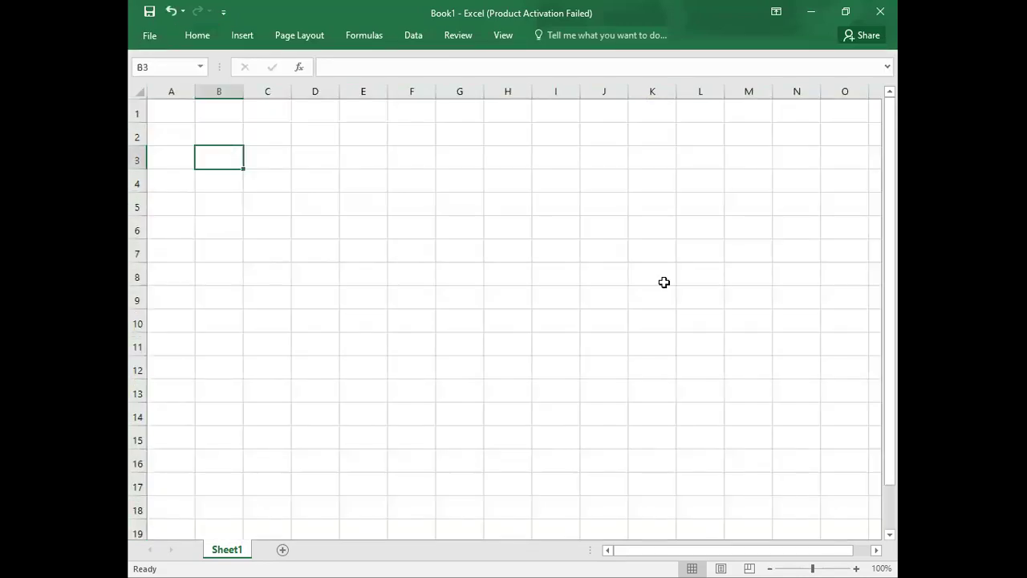
text(cost)
key(BackSpace)
key(BackSpace)
key(BackSpace)
key(BackSpace)
text(COST)
key(Return)
text(ACC. DEP.)
key(Return)
text(NBV)
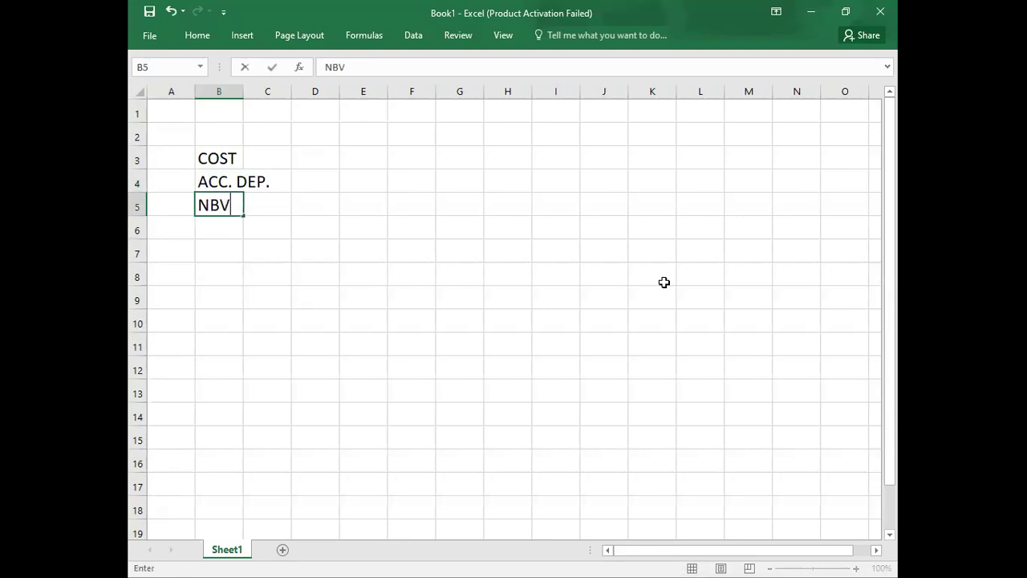
key(Return)
Add the row labels SALES PROCEEDS in B6 and (GAIN)/LOSS in B7.
text(SALES)
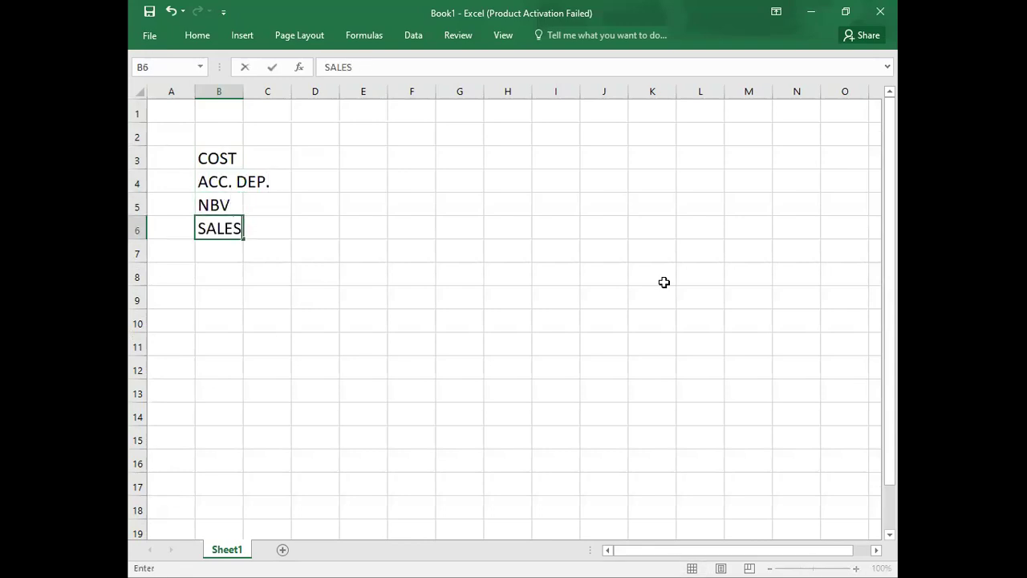
text( PROCEEDS)
key(Return)
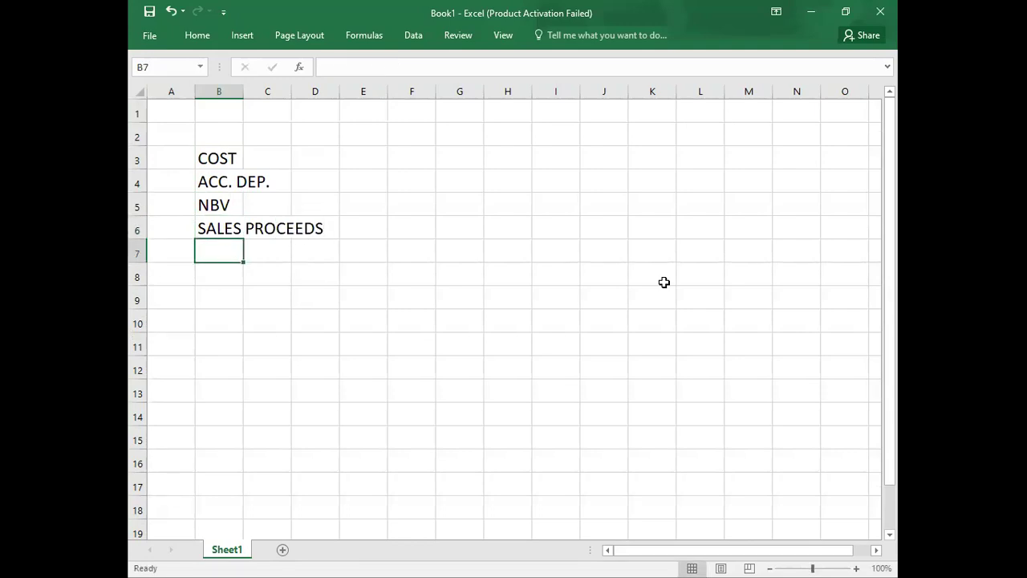
text(GA)
key(BackSpace)
key(BackSpace)
text((GAIN)/LOSS)
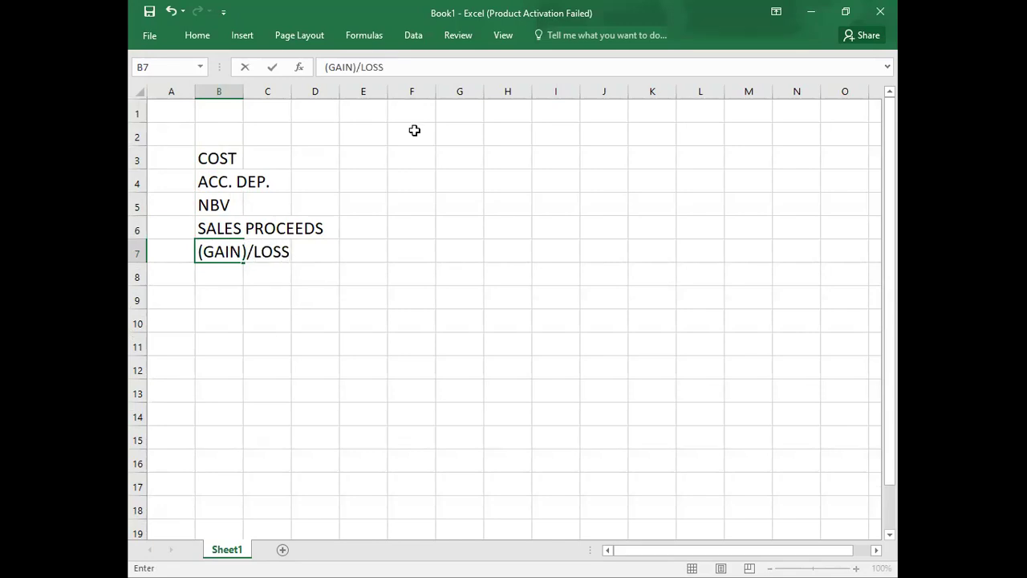
Using column 4 of Q.7 in the ABC PDF, enter ? as the cost in F3 and -468750 as accumulated depreciation in F4.
click(412, 154)
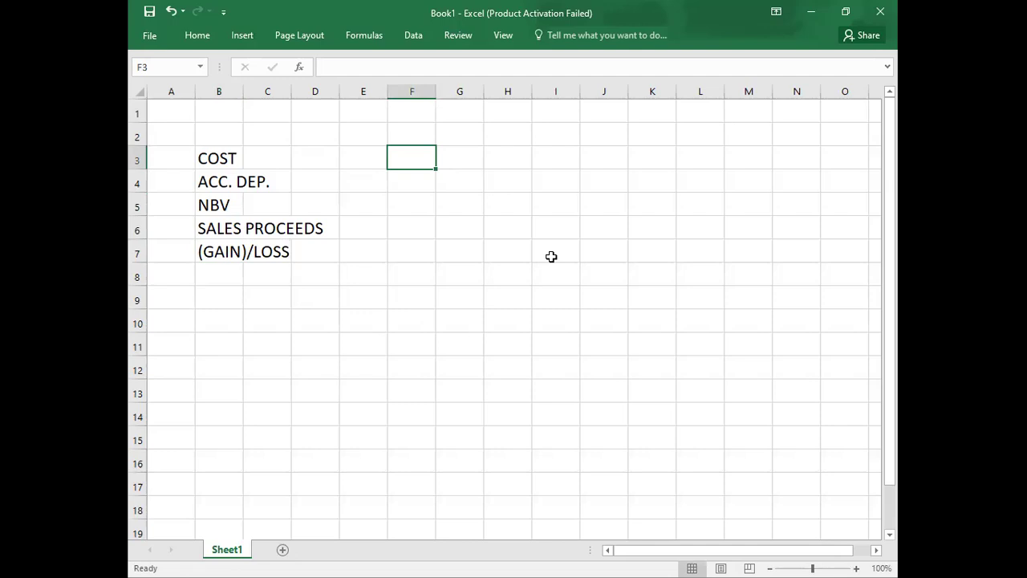
key(alt+Tab)
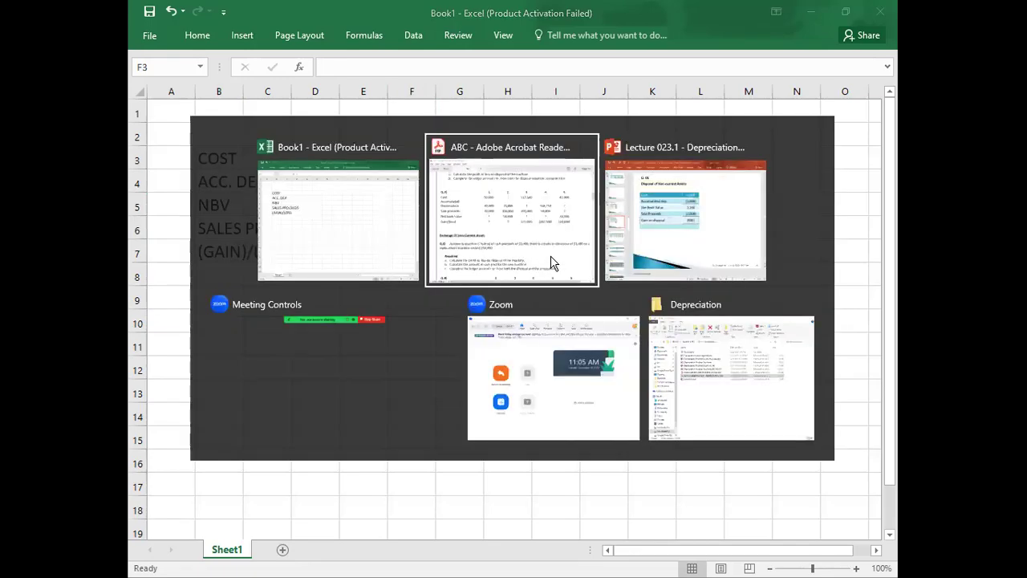
click(552, 263)
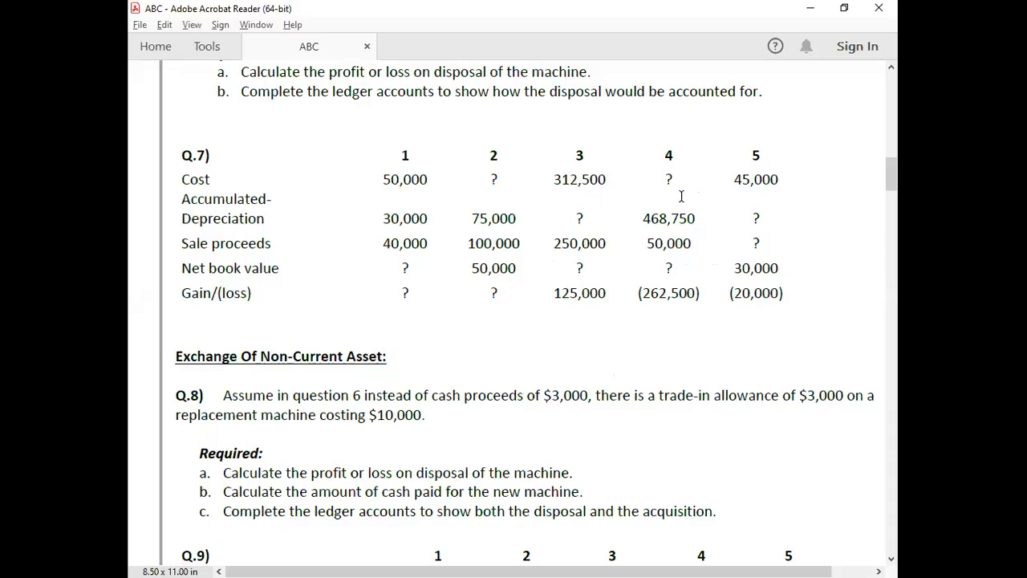
key(alt+Tab)
text(?)
key(alt+Tab)
key(alt+Tab)
key(Return)
text(-4)
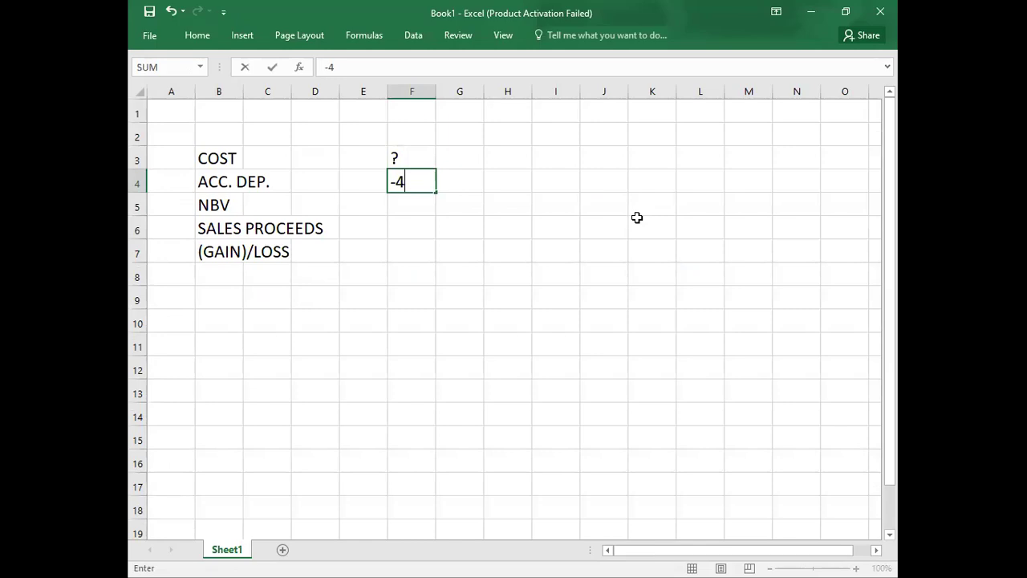
text(68750)
key(Return)
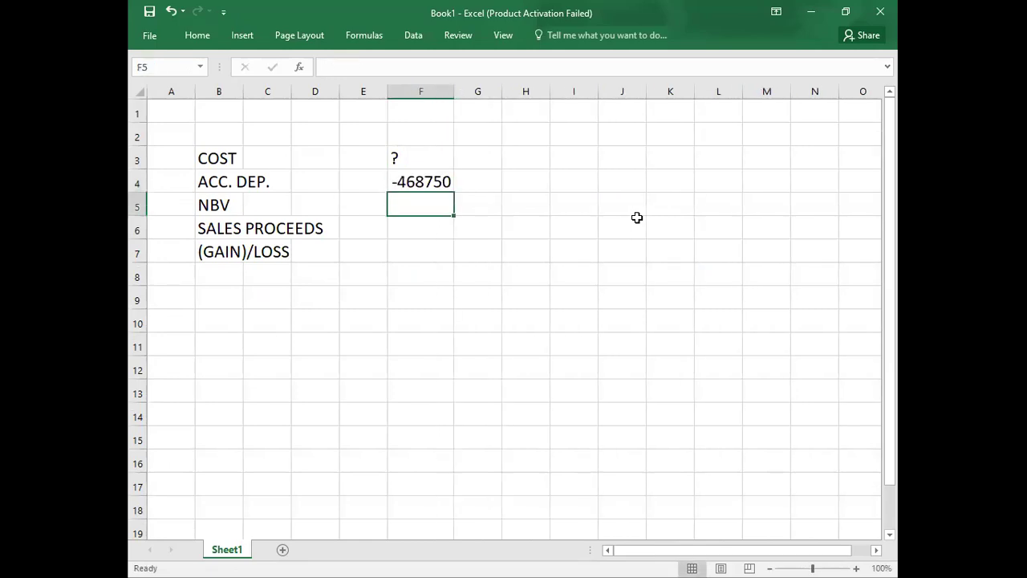
Check the column 4 sale proceeds of Q.7 in the PDF and enter -50000 in F6 beside SALES PROCEEDS.
click(412, 224)
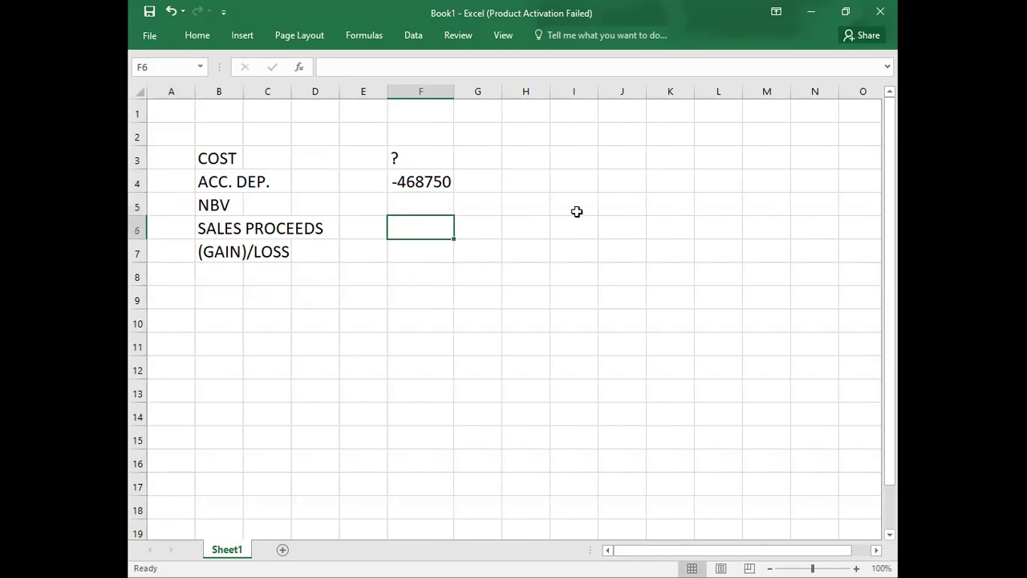
key(alt+Tab)
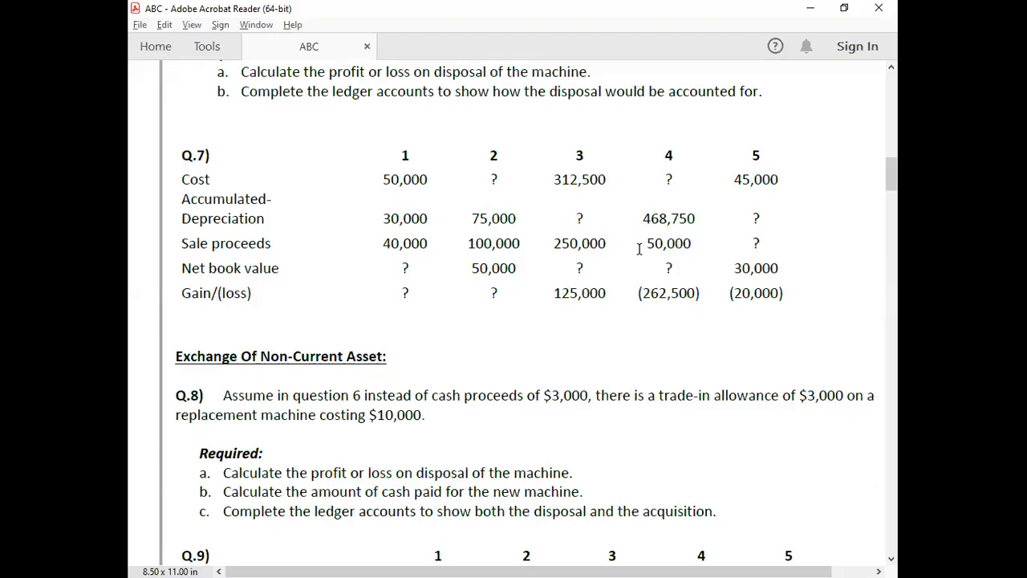
key(alt+Tab)
text(-5000)
key(Return)
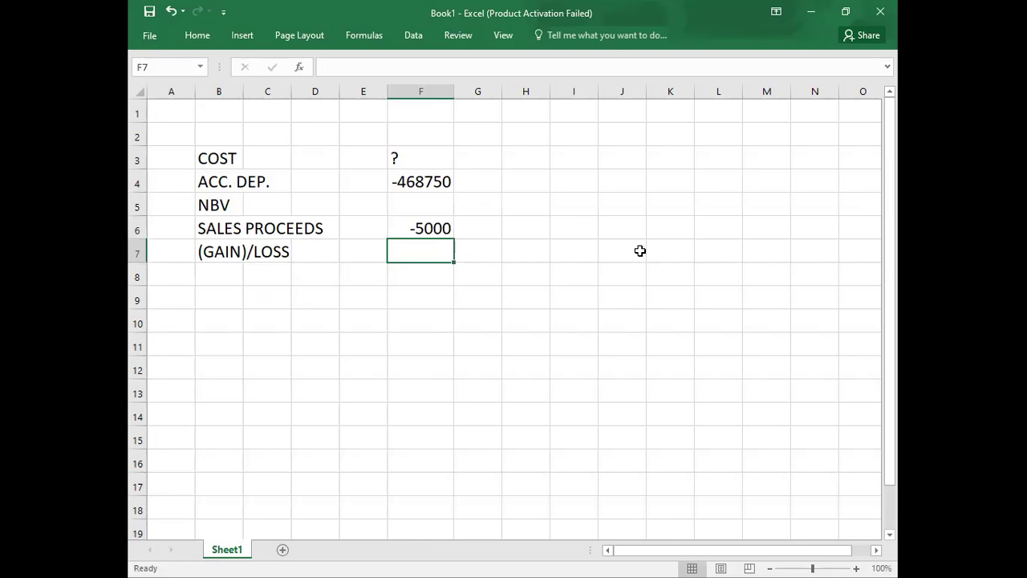
key(Up)
text(-50000)
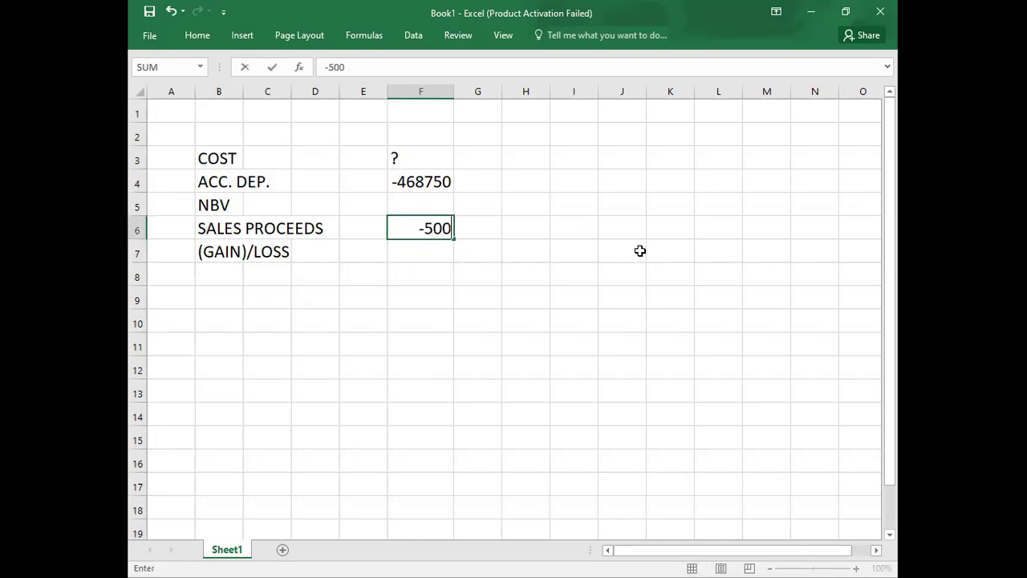
key(Return)
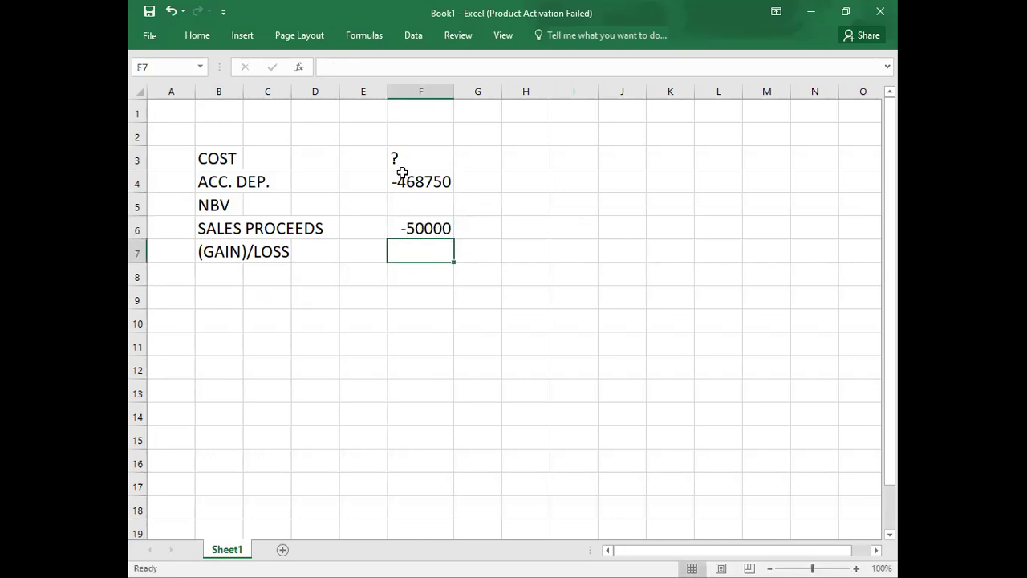
Apply a top border to the NBV amount cell F5.
click(403, 206)
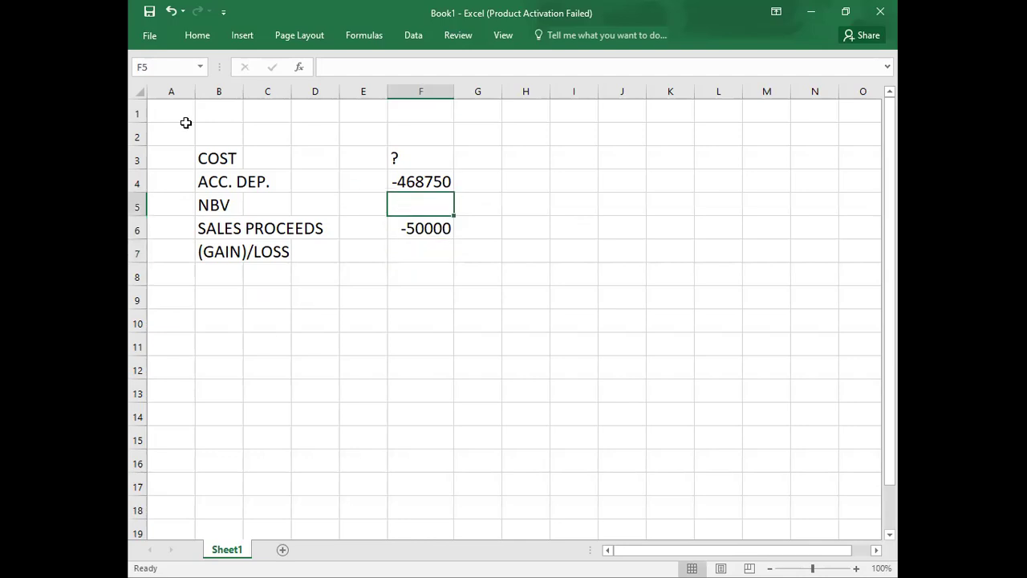
click(207, 35)
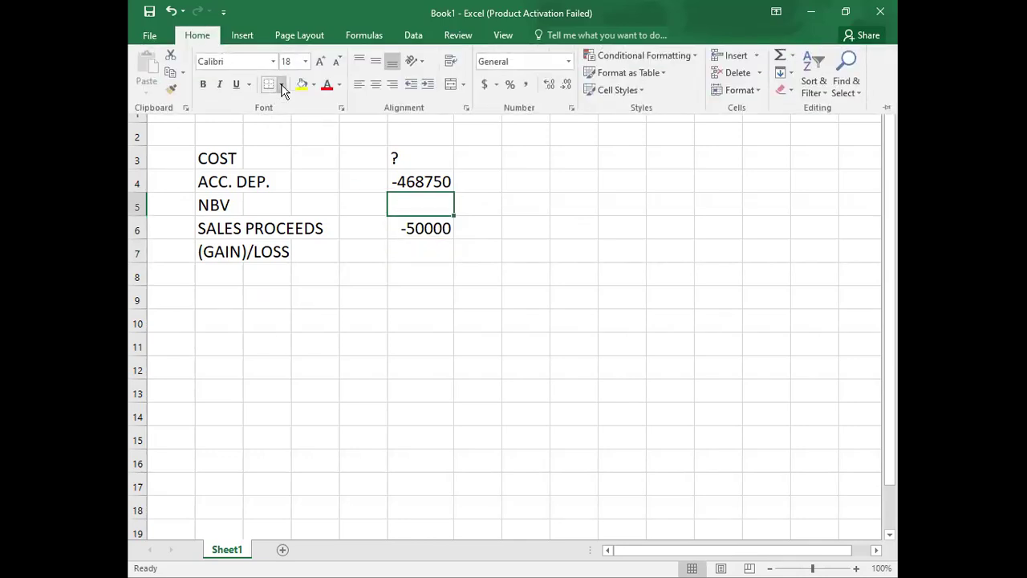
click(282, 84)
click(308, 139)
Apply a top and double bottom border to the (GAIN)/LOSS amount cell F7.
click(411, 252)
click(411, 254)
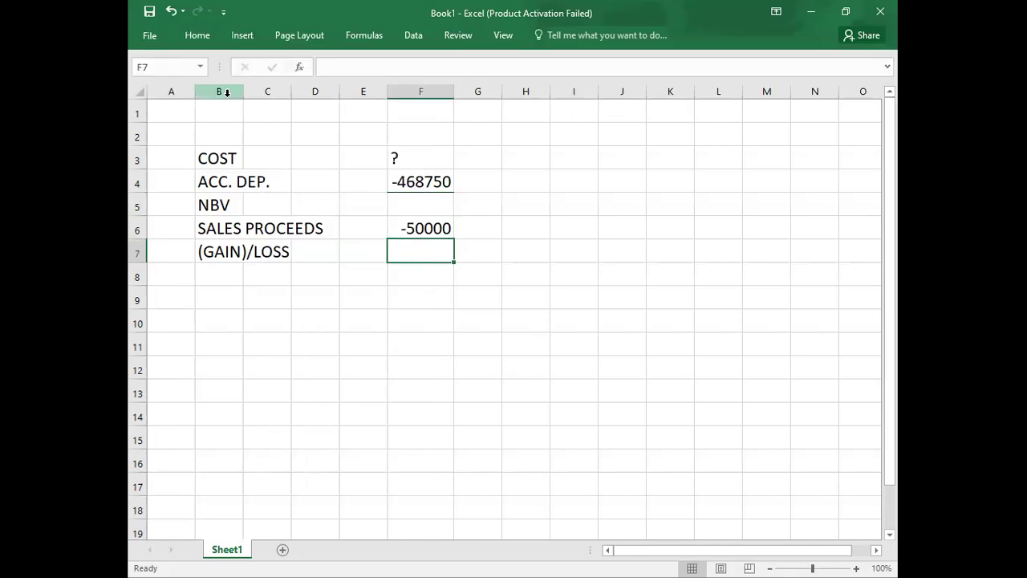
click(197, 37)
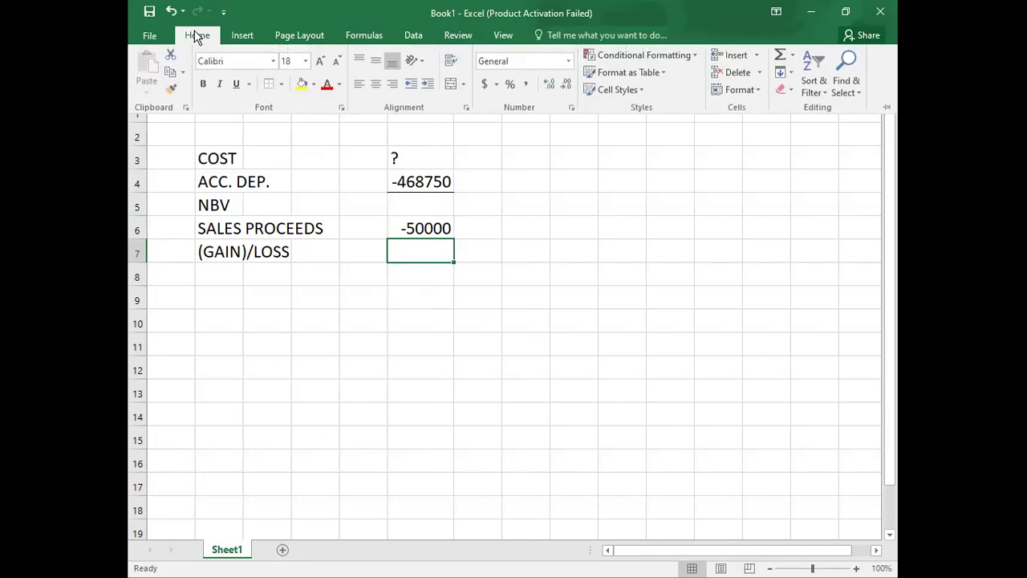
click(281, 84)
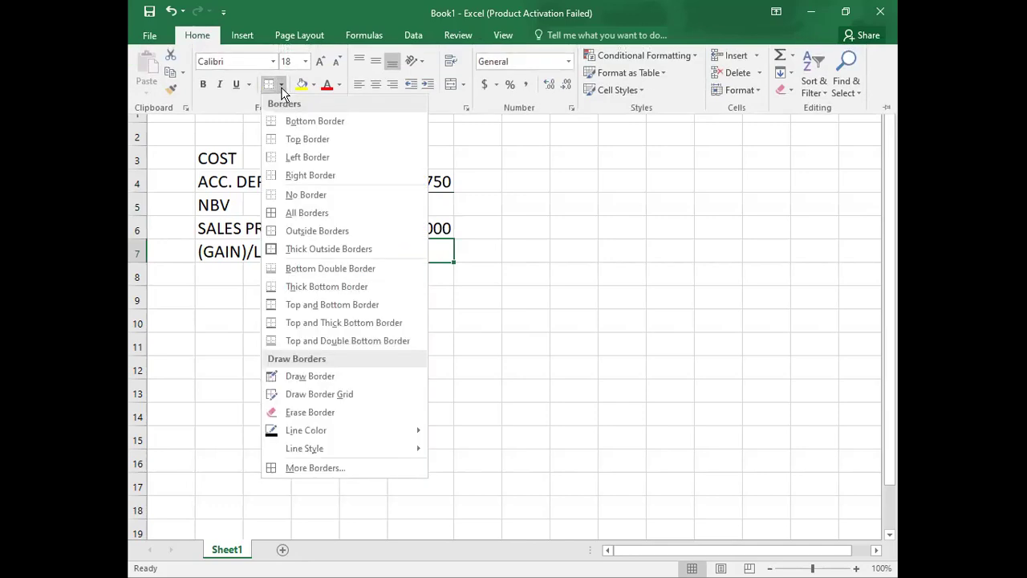
click(283, 340)
click(458, 321)
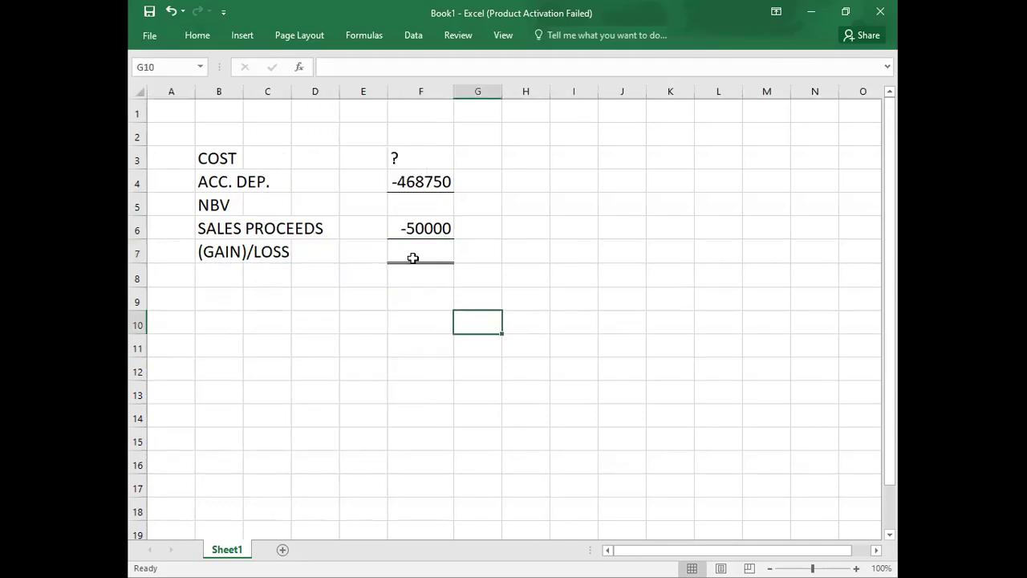
Check the column 4 loss of Q.7 in the ABC PDF and enter 262500 in F7 beside (GAIN)/LOSS.
click(429, 254)
key(alt+Tab)
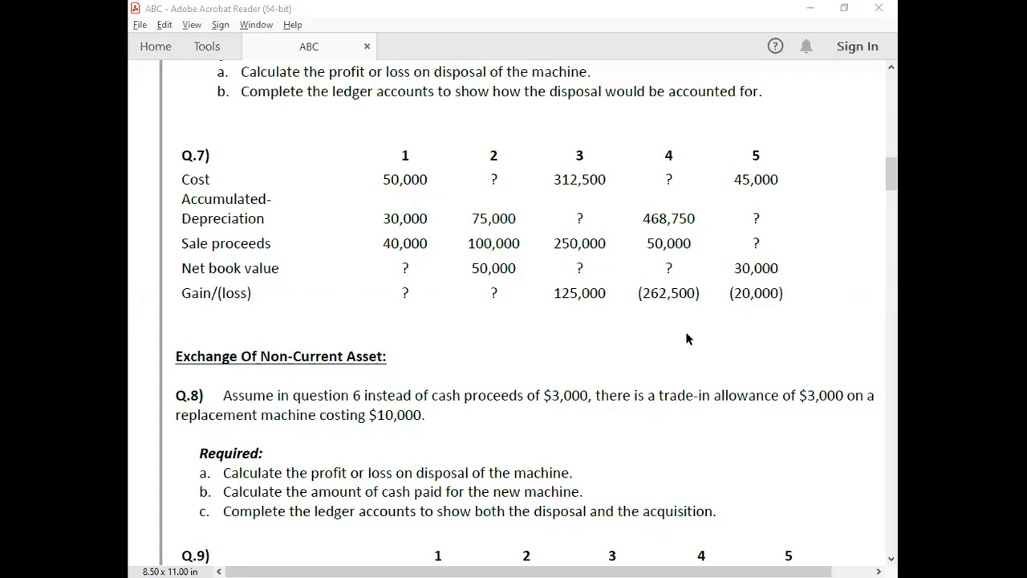
key(alt+Tab)
text(262500)
key(Return)
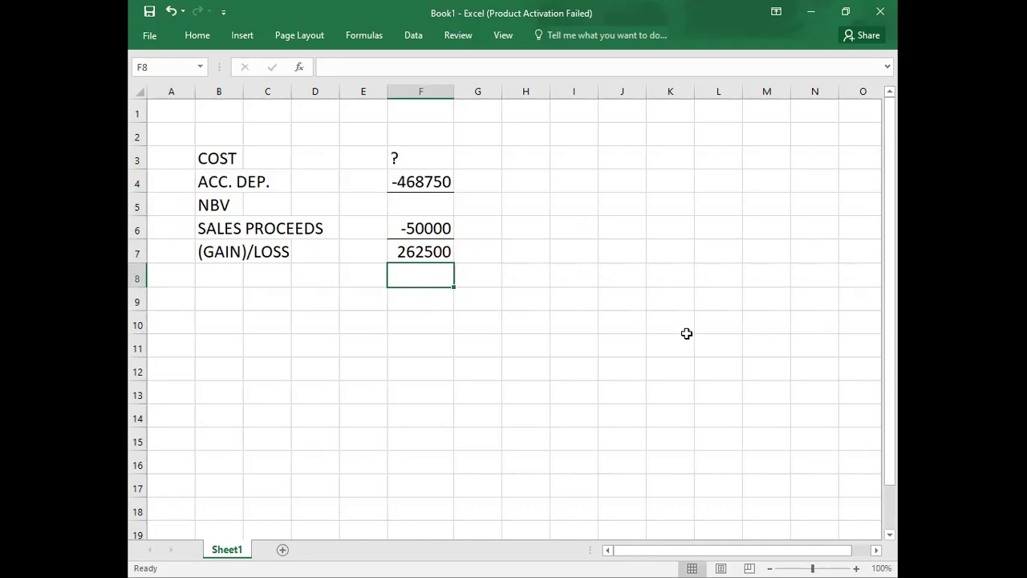
click(571, 346)
Work back from the loss and sales proceeds and enter 312500 as the NBV in F5.
click(423, 211)
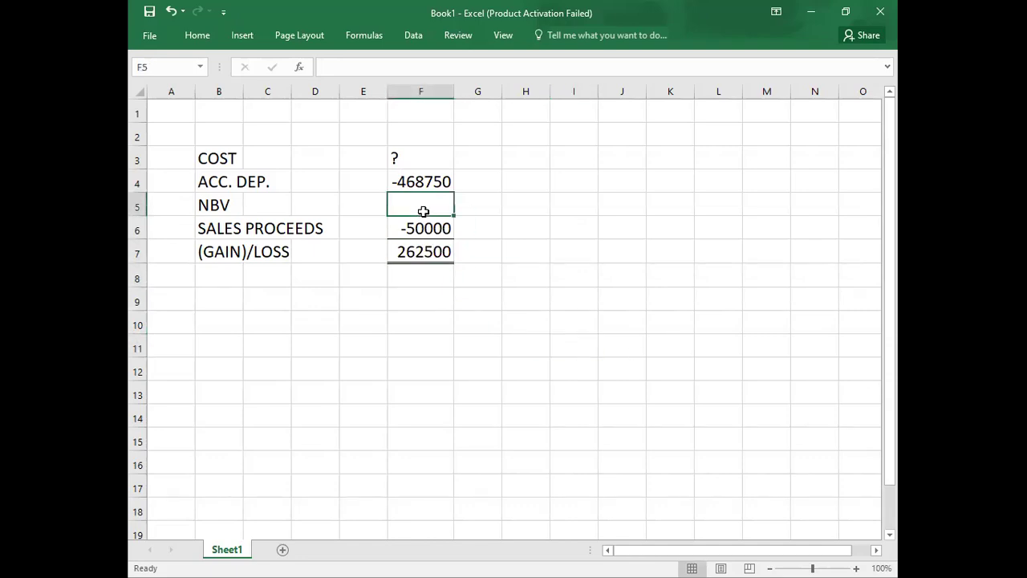
click(470, 252)
key(shift+Up)
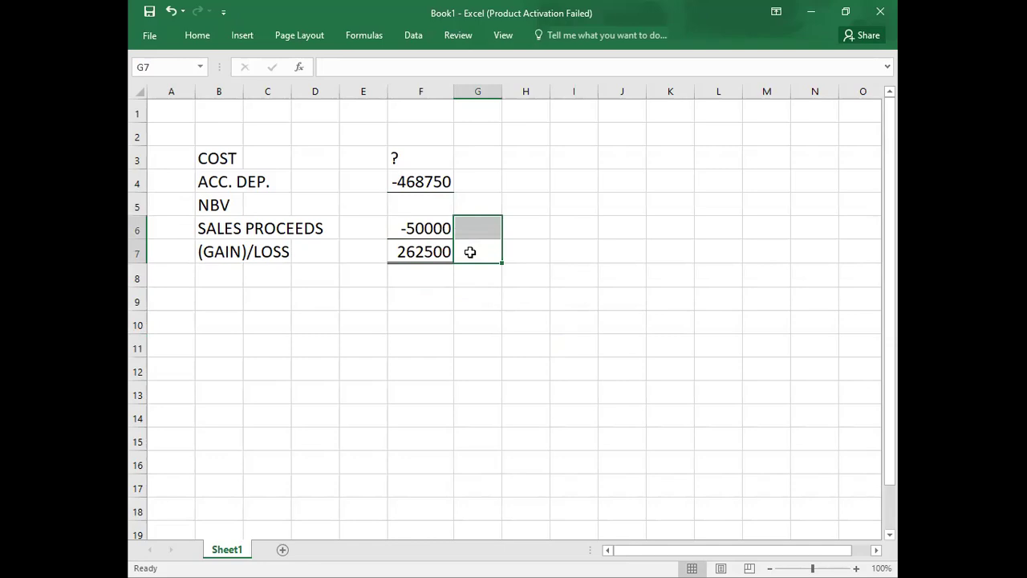
click(435, 209)
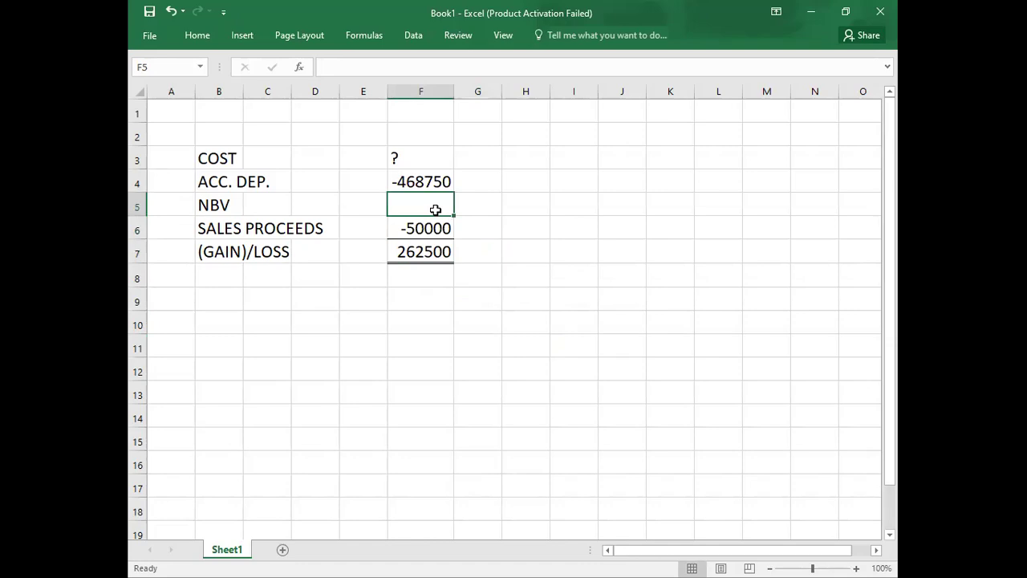
text(312500)
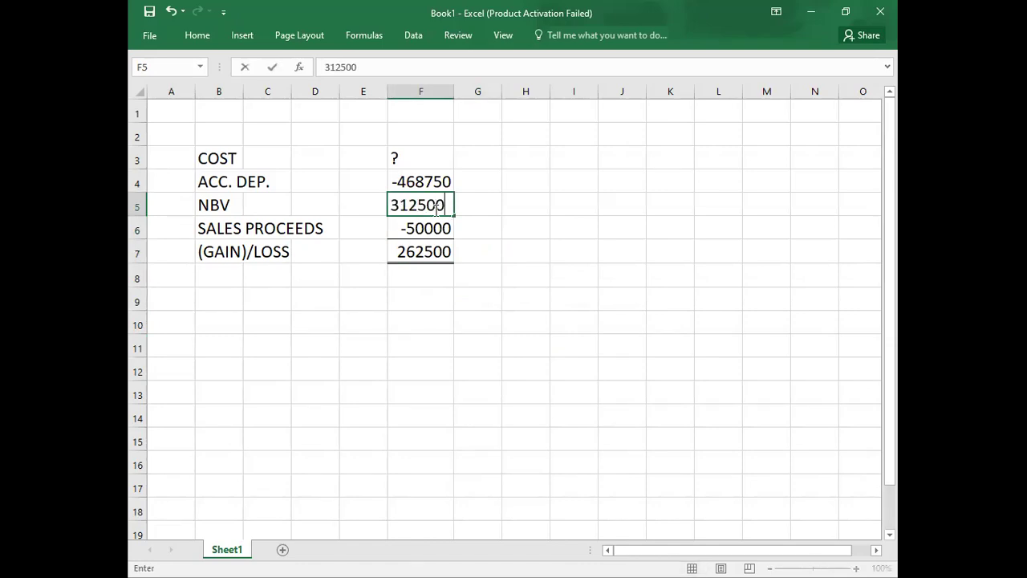
key(Up)
key(Down)
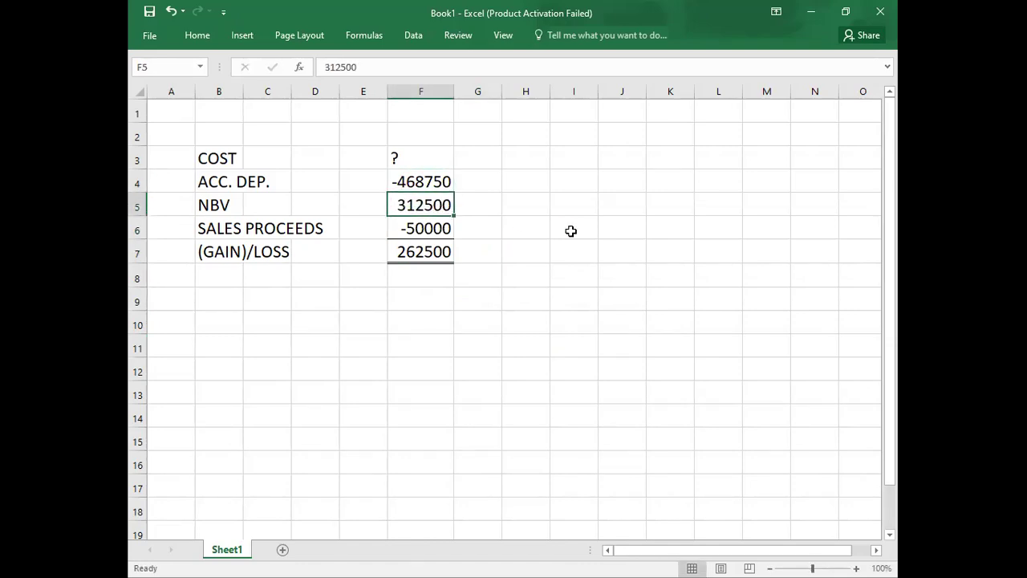
Work back from accumulated depreciation and NBV, and replace the ? in F3 with a cost of 781250.
key(Up)
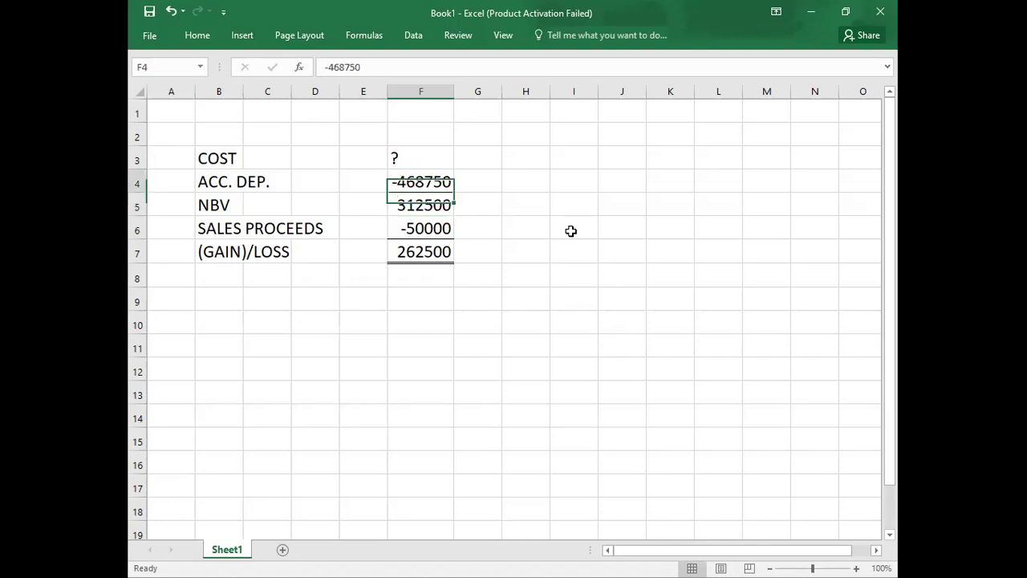
key(Down)
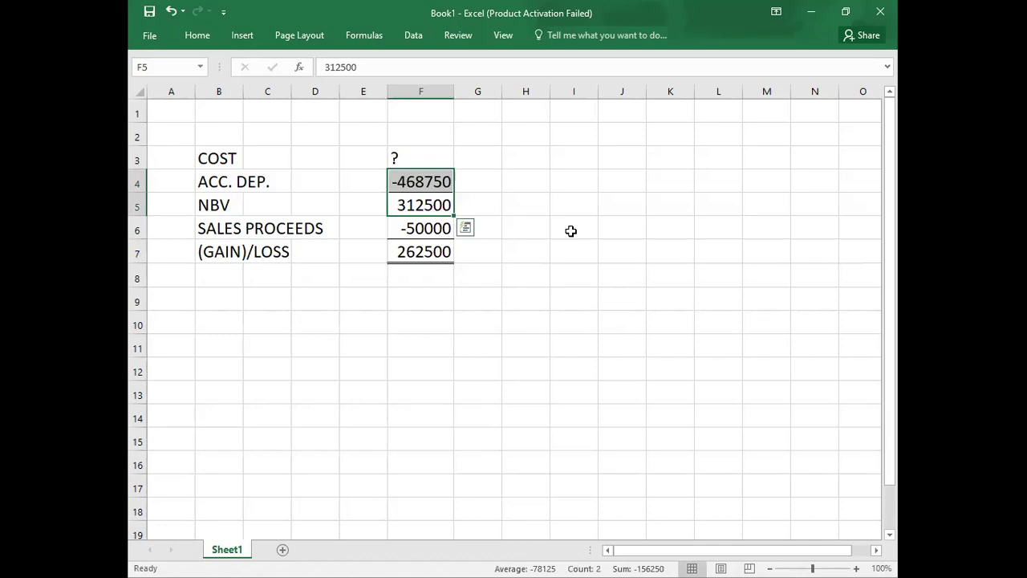
key(Up)
key(Up)
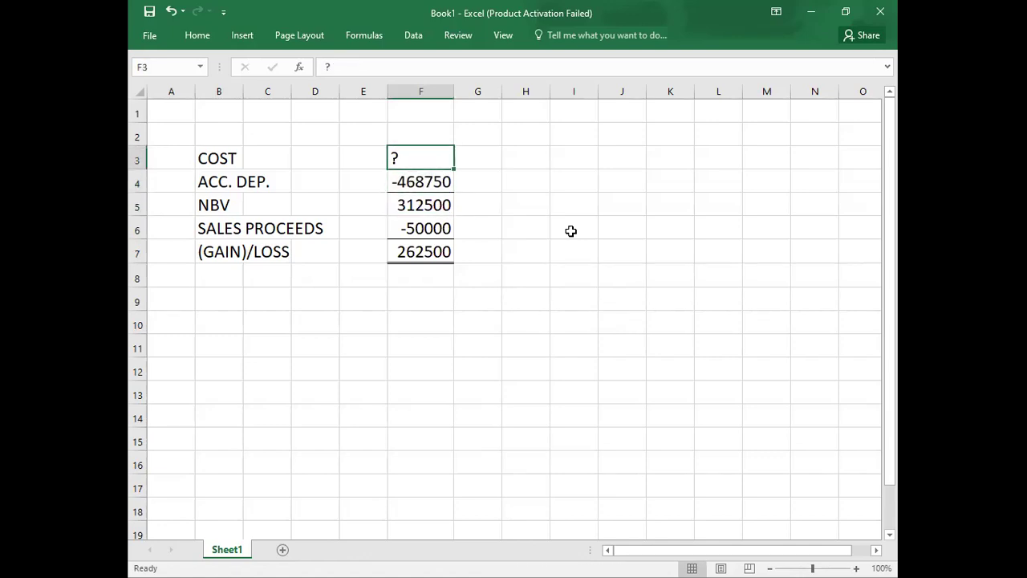
text(7)
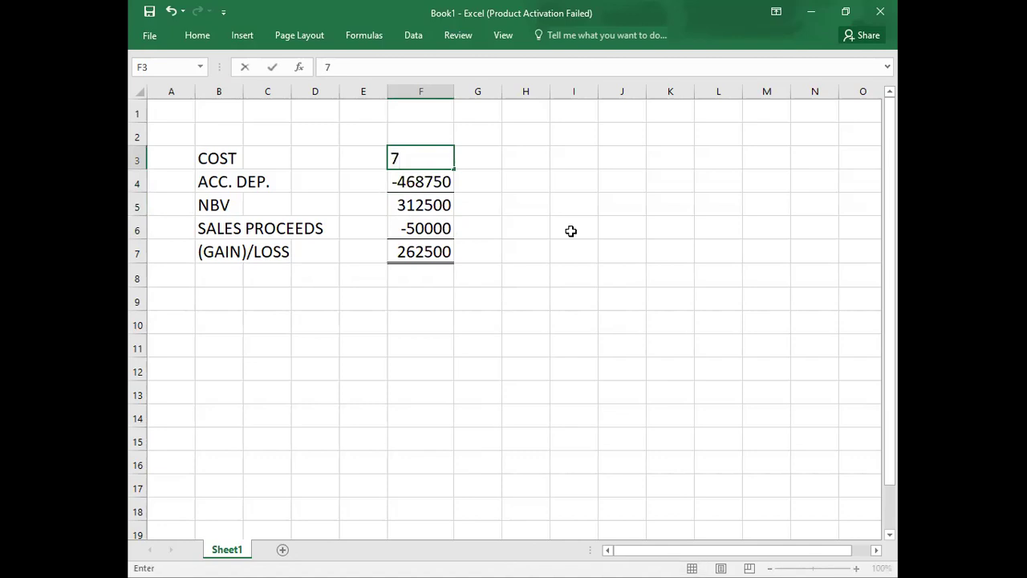
text(81250)
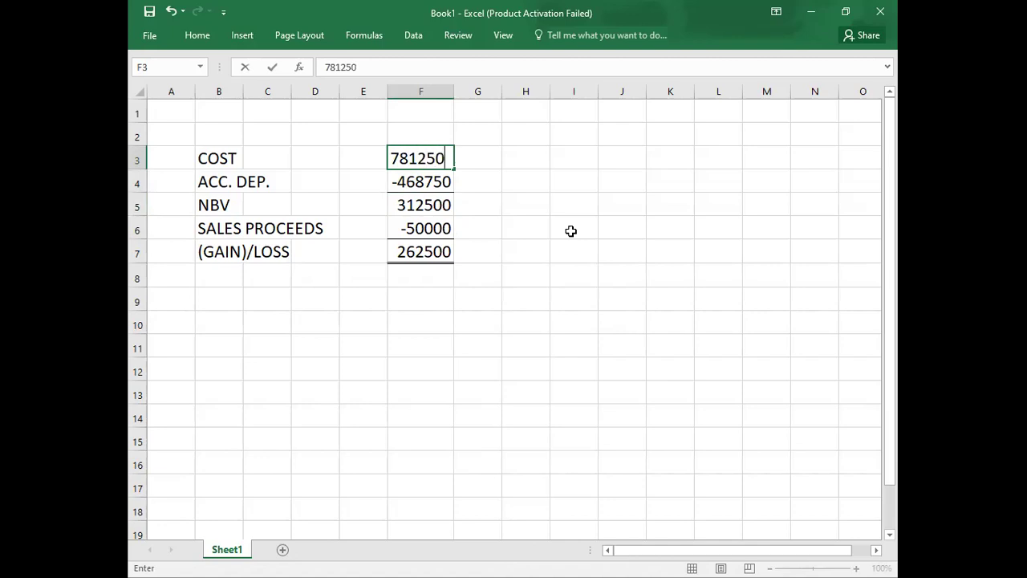
key(Return)
key(Down)
key(Down)
key(Down)
key(Down)
key(Down)
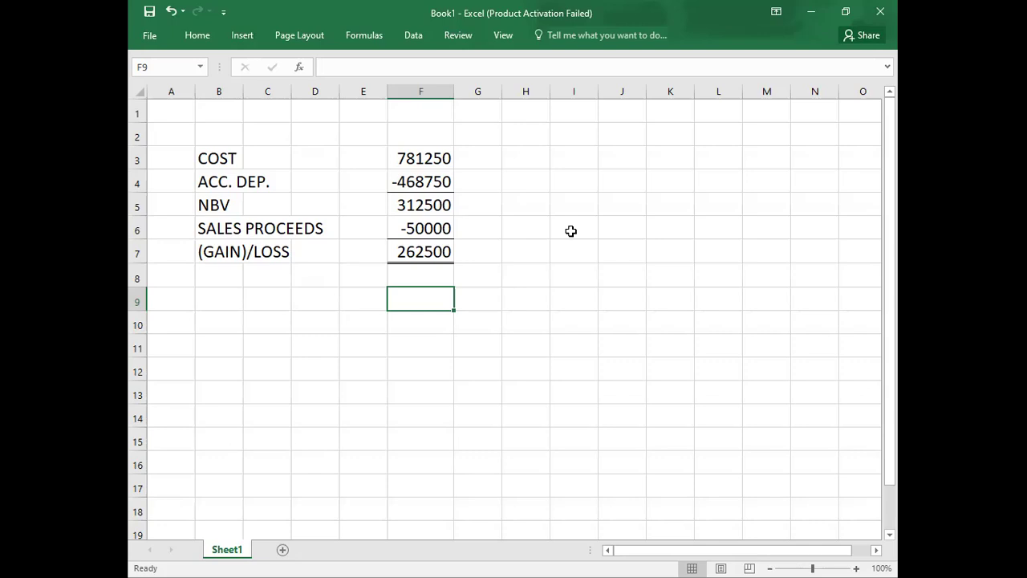
key(Left)
key(Left)
key(Left)
key(Left)
key(Left)
key(Up)
key(Up)
key(Up)
key(Up)
key(Up)
key(Up)
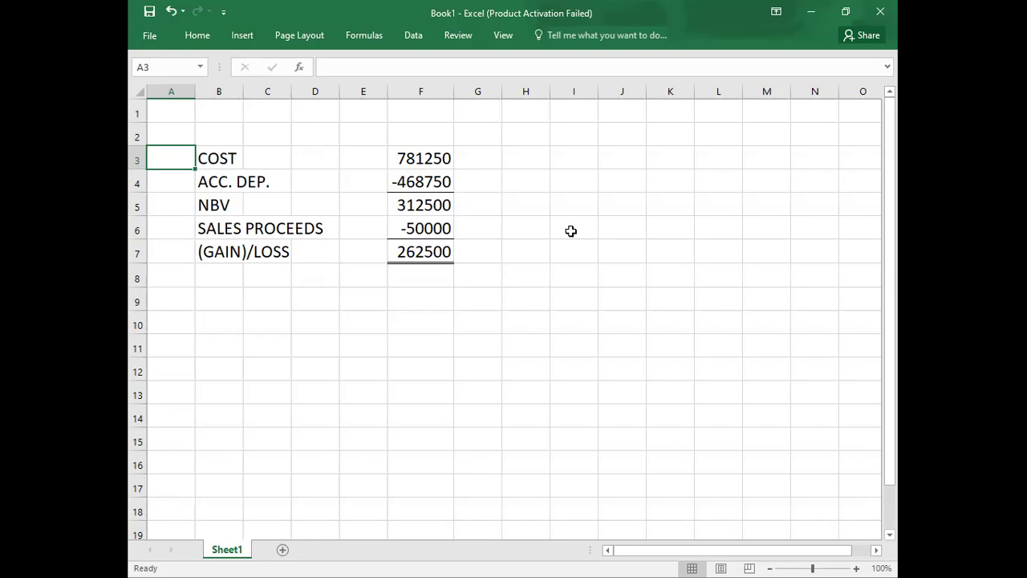
key(Up)
key(Down)
Switch to the ABC PDF and read the Exchange Of Non-Current Asset section, covering the Q.8 requirements and the Q.9 table.
key(alt+Tab)
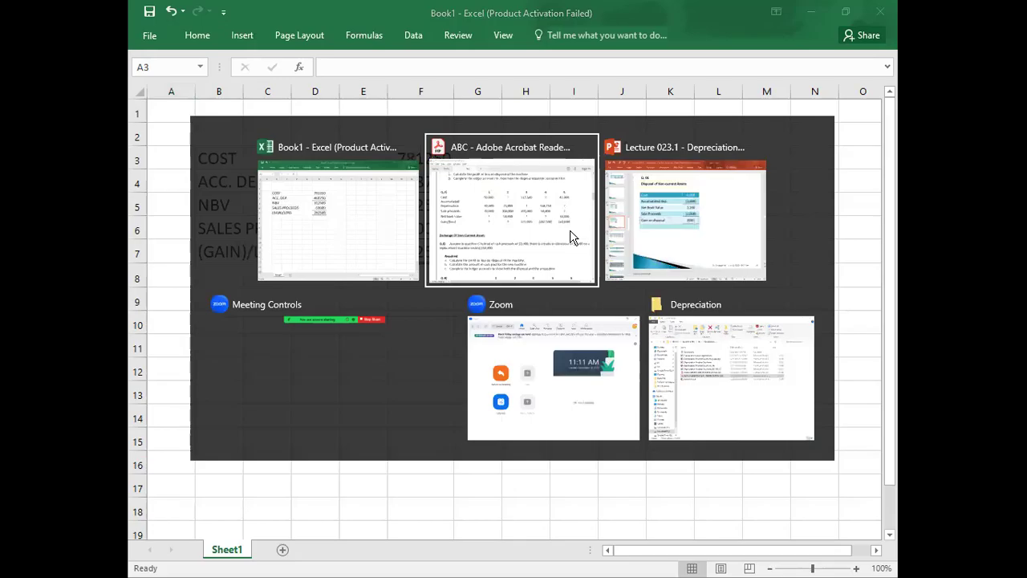
scroll(570, 230, down, 1)
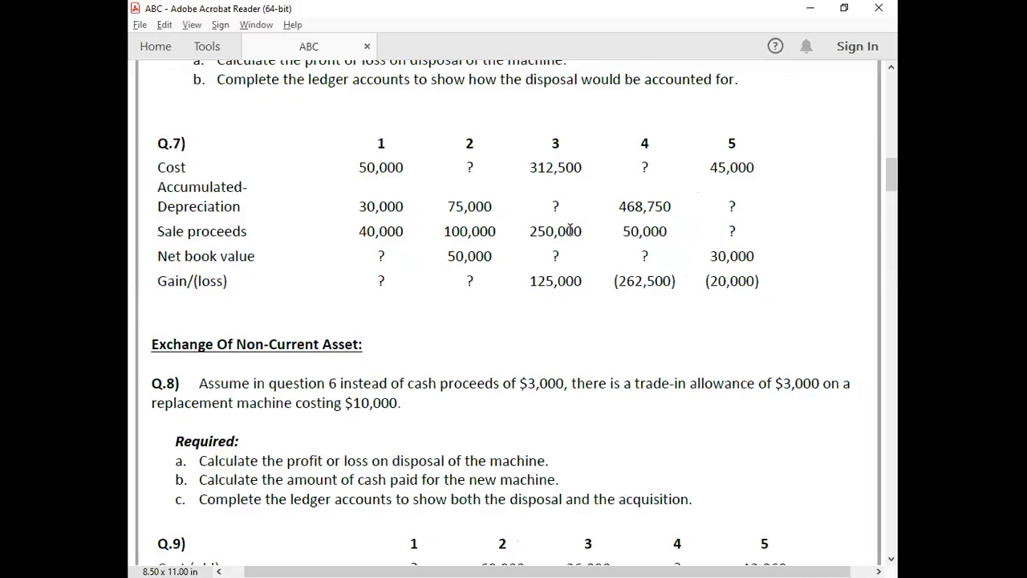
scroll(570, 230, down, 8)
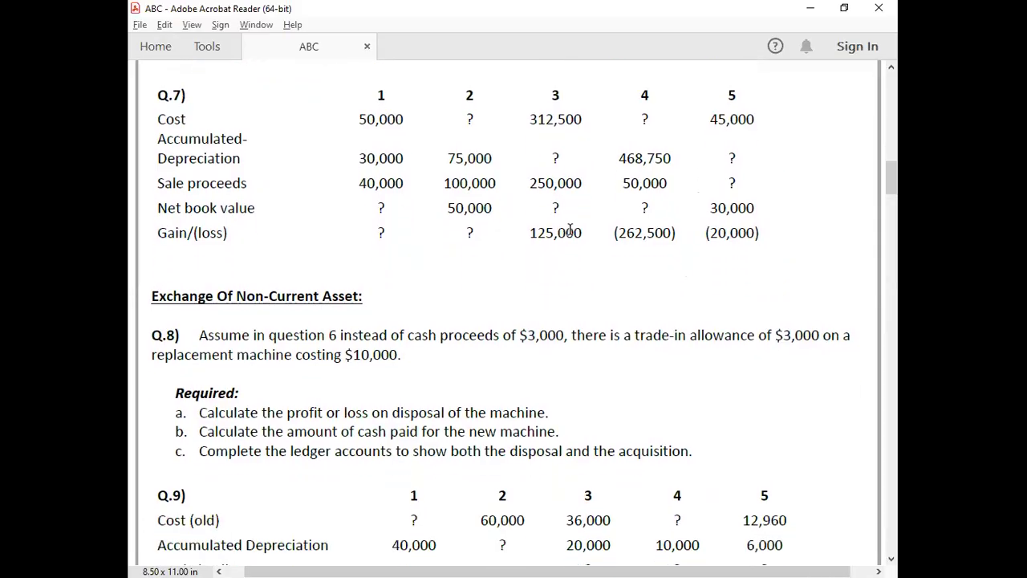
scroll(572, 236, down, 2)
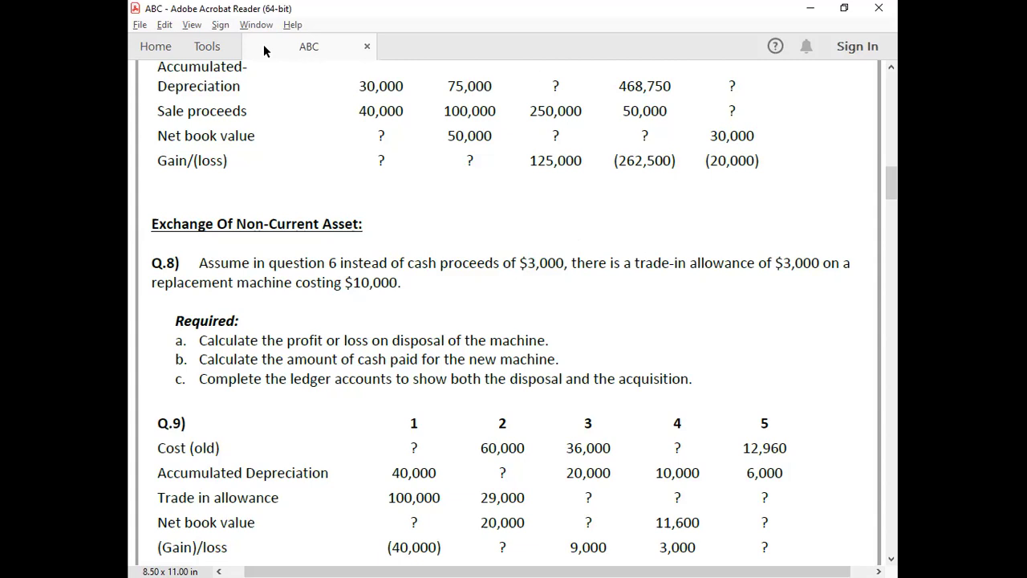
scroll(263, 45, down, 2)
scroll(263, 44, up, 1)
scroll(263, 44, up, 5)
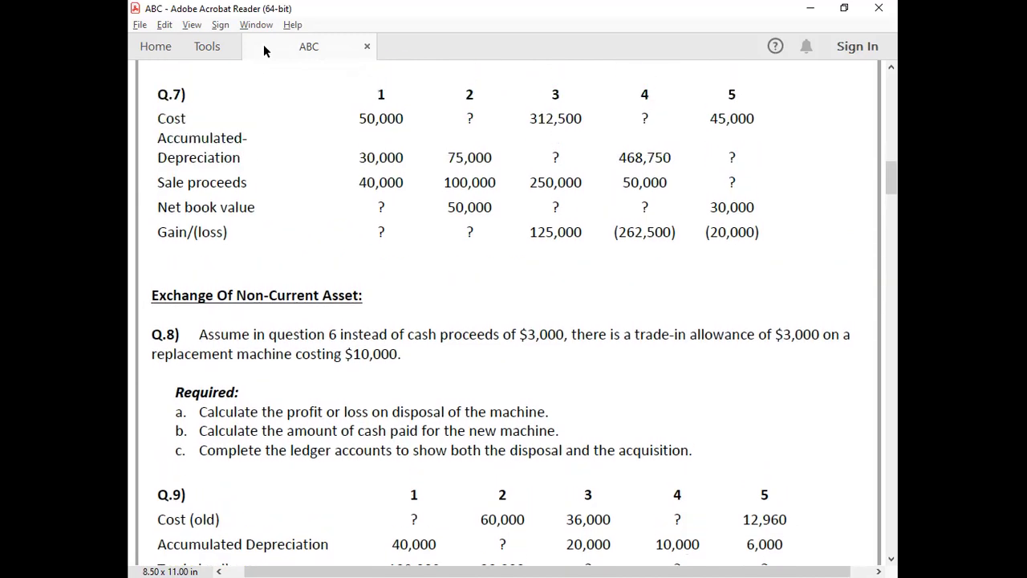
scroll(265, 50, down, 6)
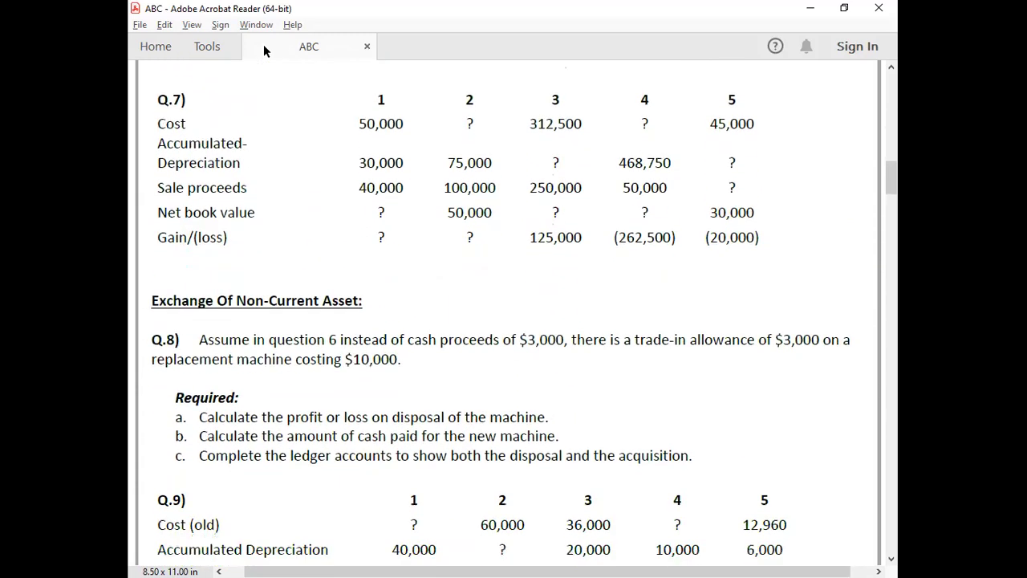
scroll(263, 50, down, 1)
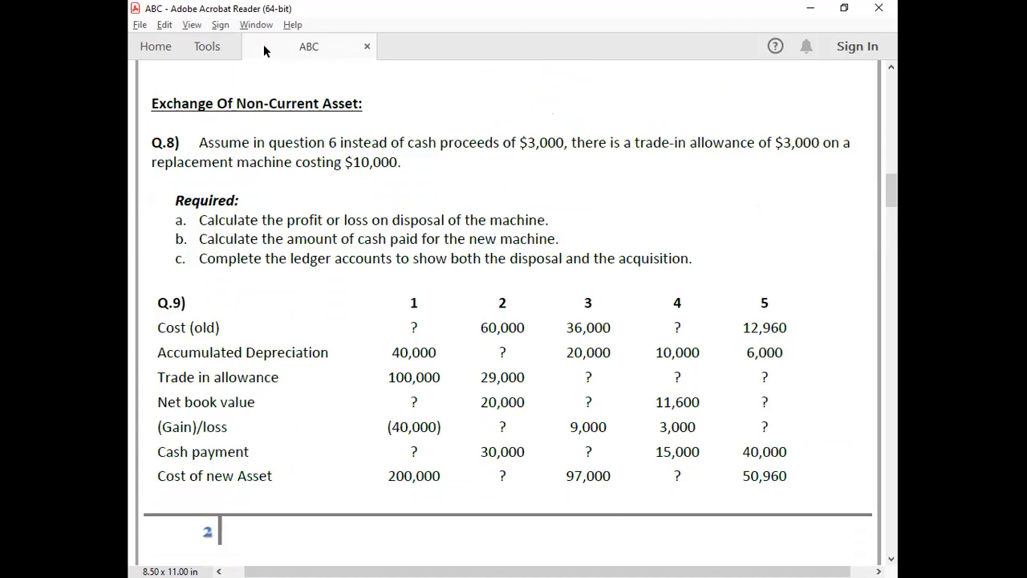
scroll(264, 49, down, 4)
scroll(263, 49, down, 5)
scroll(263, 50, up, 1)
scroll(263, 49, up, 4)
scroll(263, 50, up, 4)
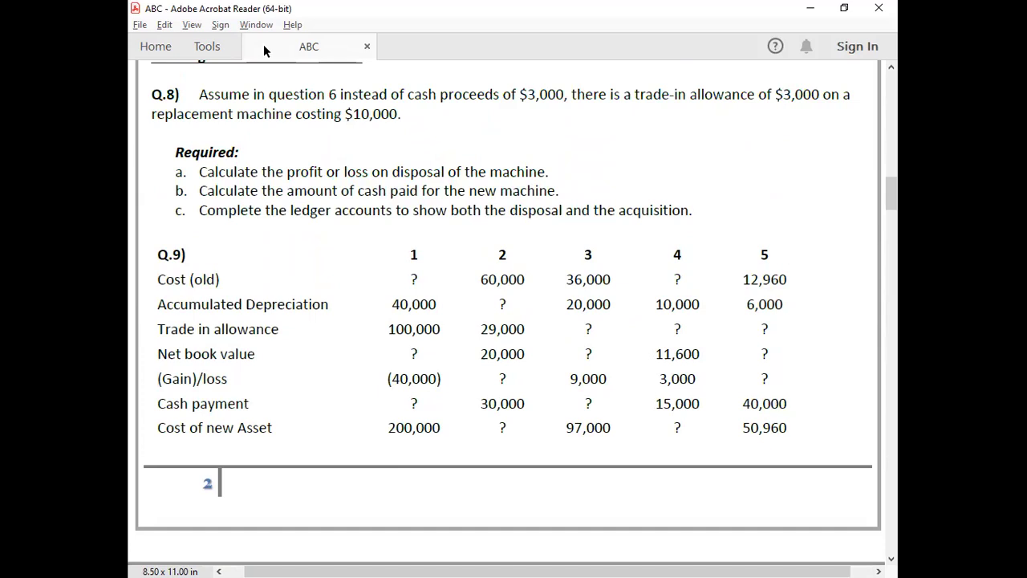
scroll(264, 48, up, 1)
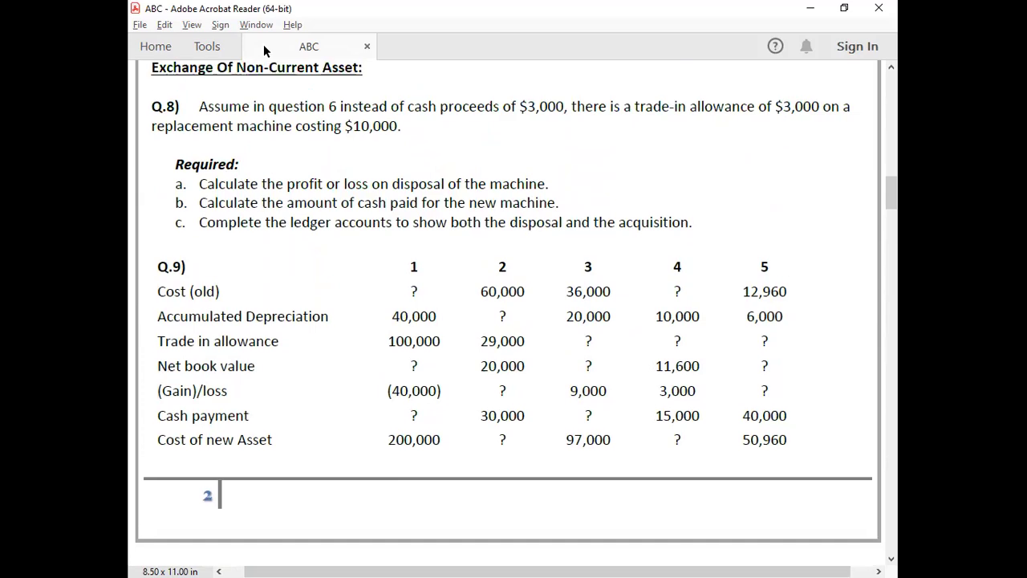
scroll(264, 50, up, 1)
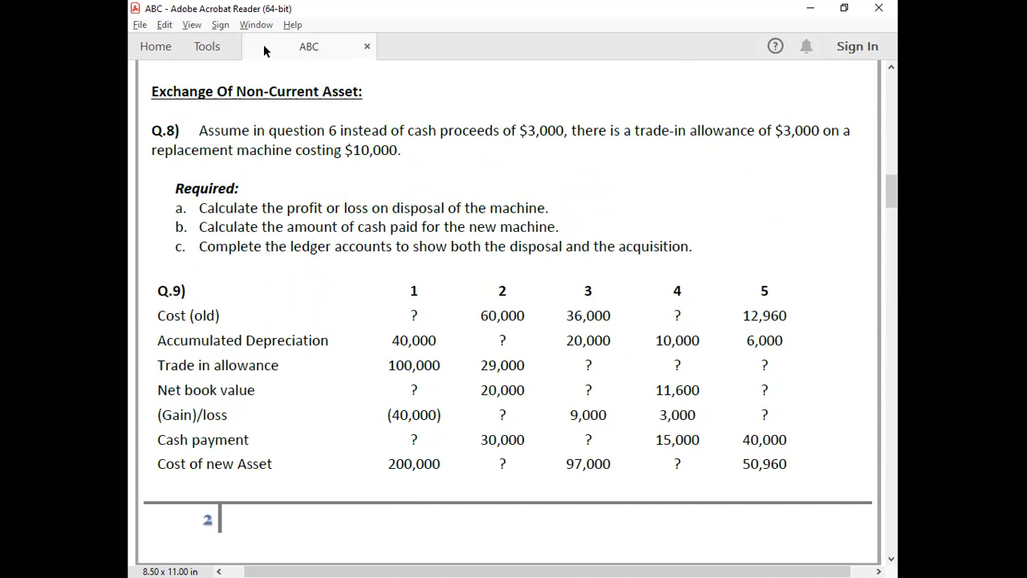
scroll(265, 50, up, 1)
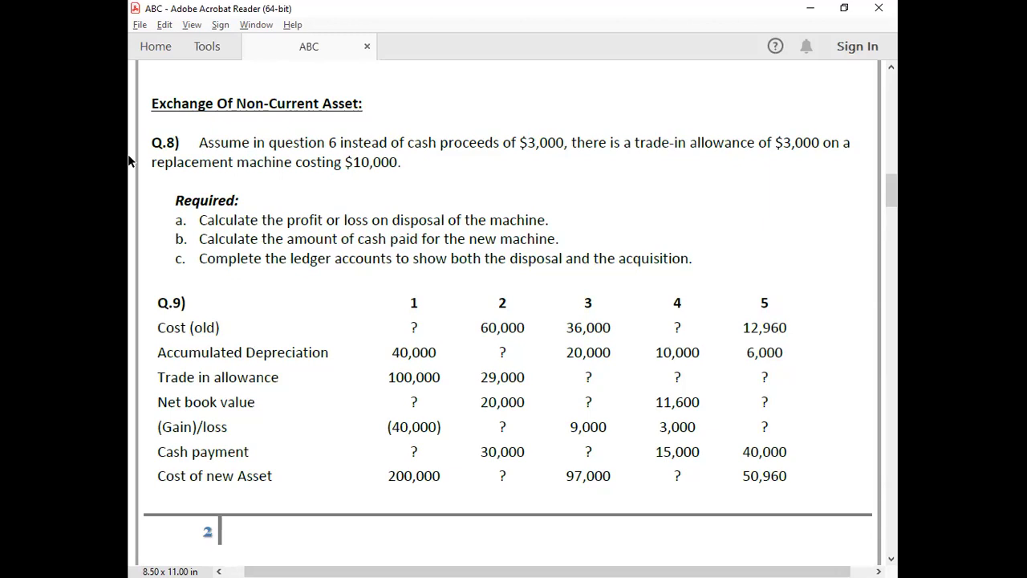
scroll(128, 160, down, 1)
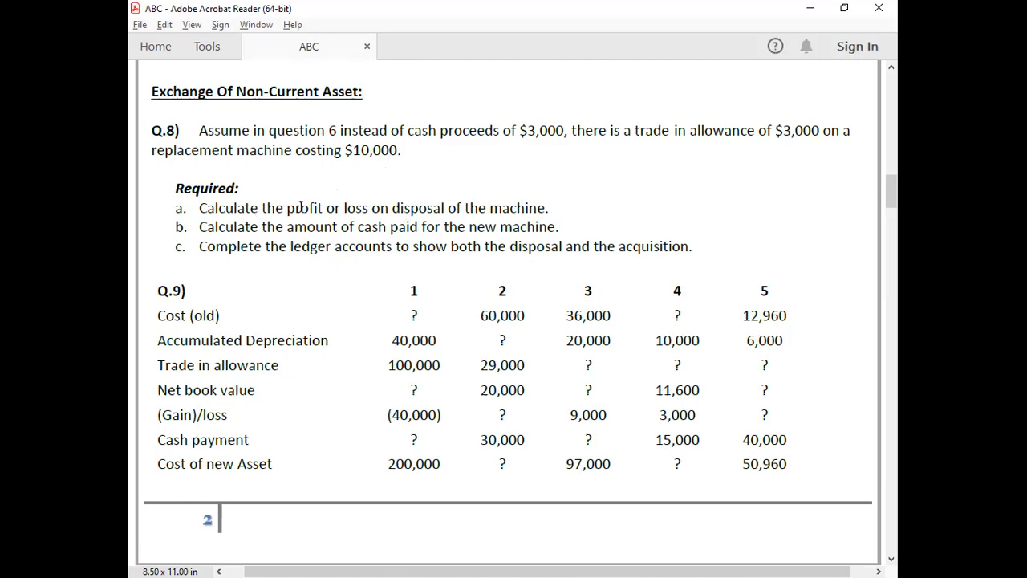
Switch to the lecture slides and review the Q.08 journal entries for the old machine's disposal and its depreciation allowance.
key(alt+Tab)
key(alt+Tab)
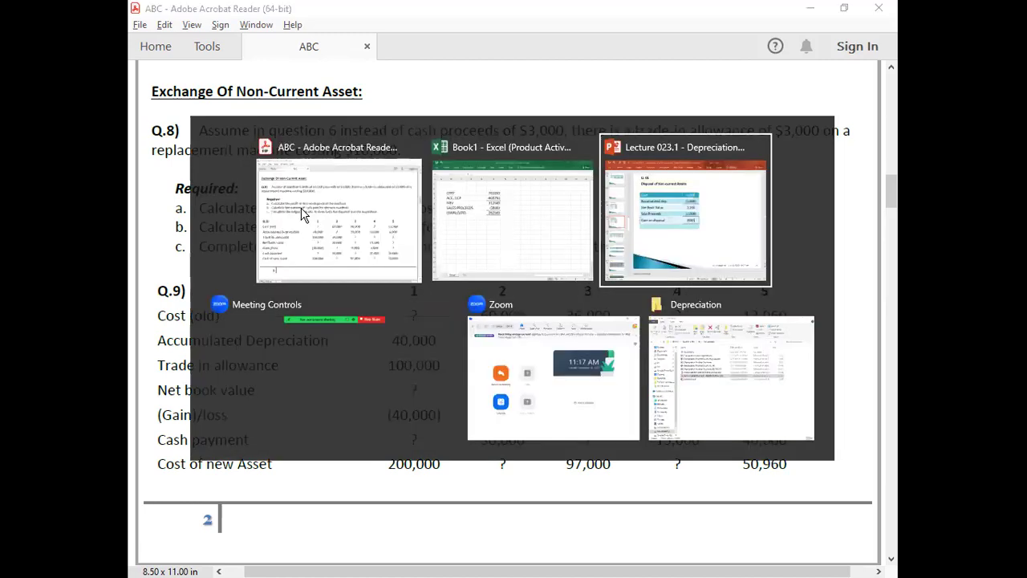
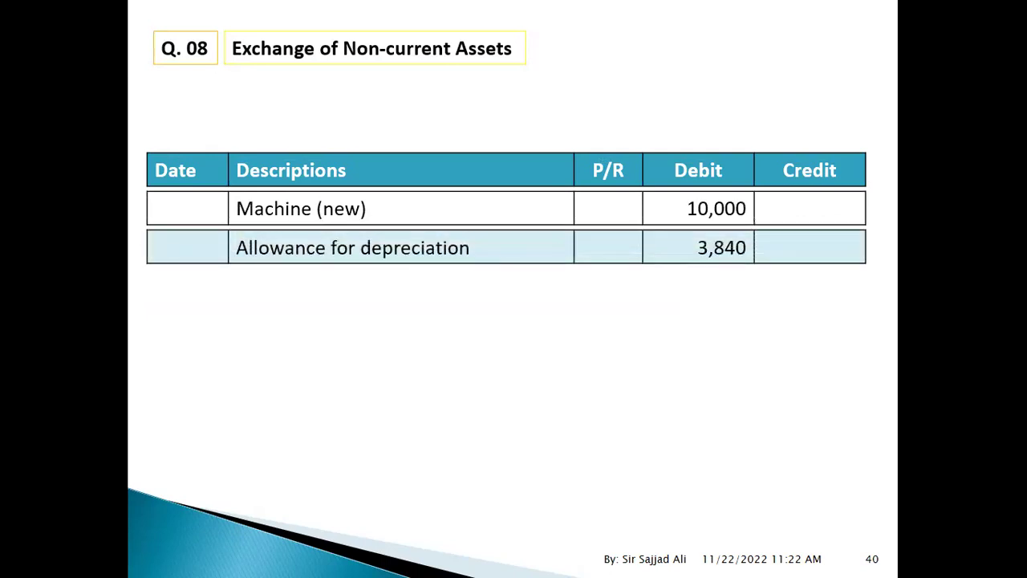
key(Right)
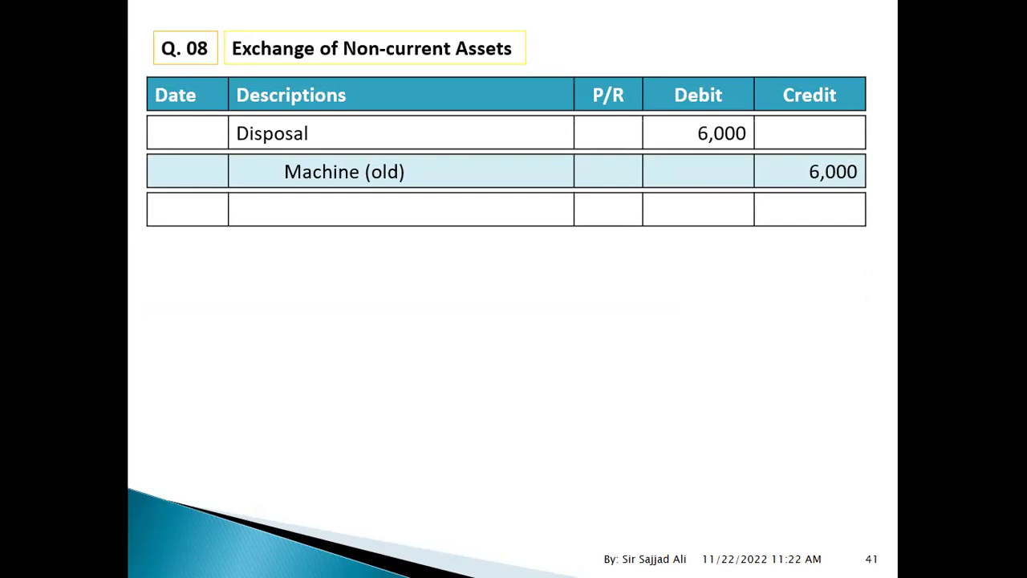
key(Right)
key(Right)
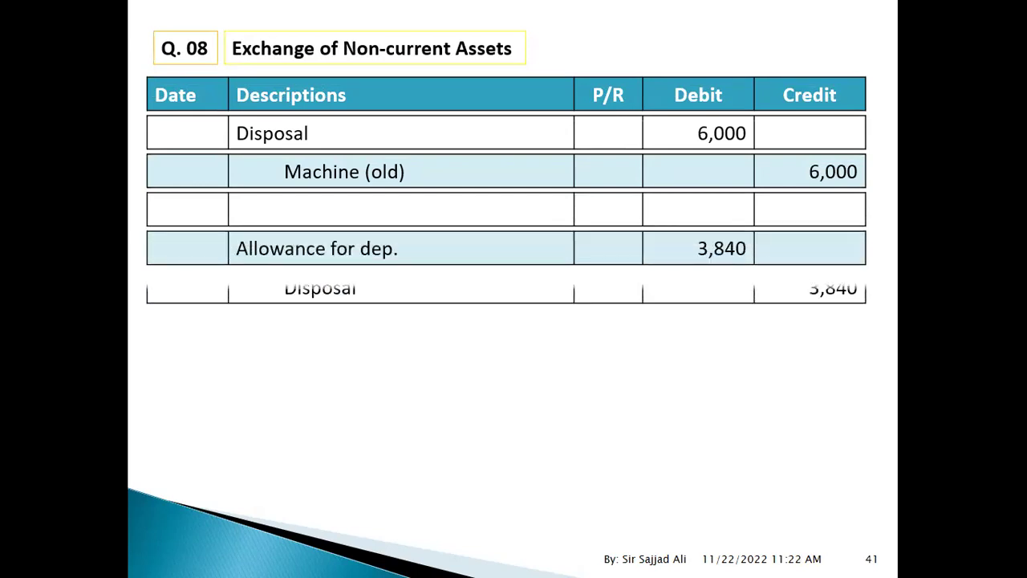
key(Right)
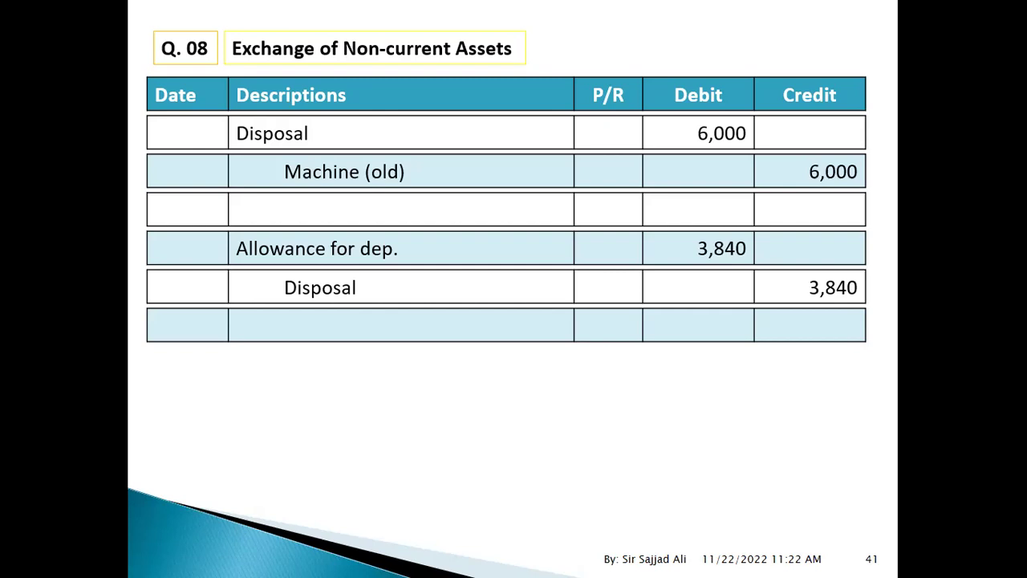
Review the remaining Q.08 journal entries for the new machine, covering the cash payment and the trade-in, and advance to the ledger slide.
key(Right)
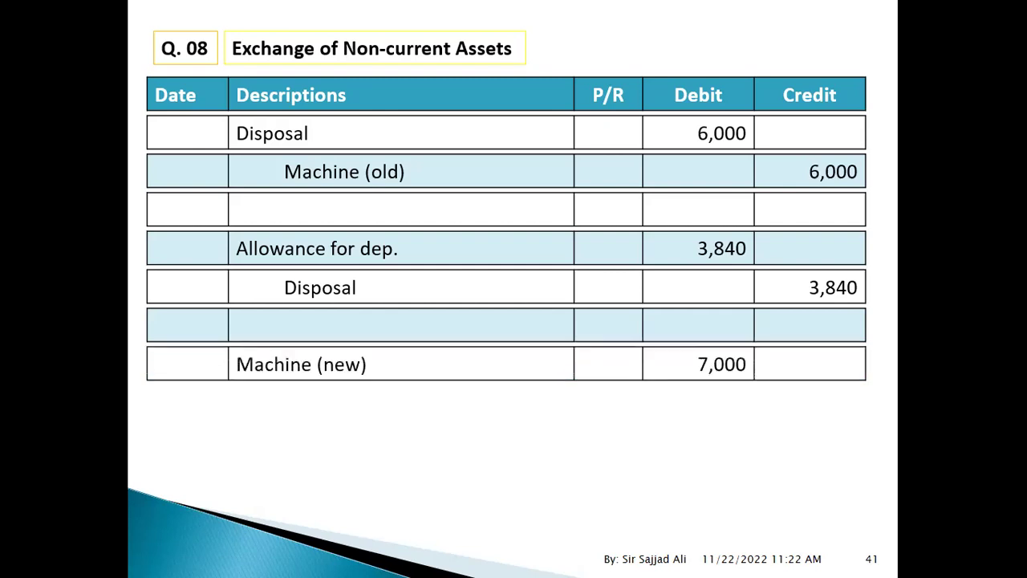
key(Right)
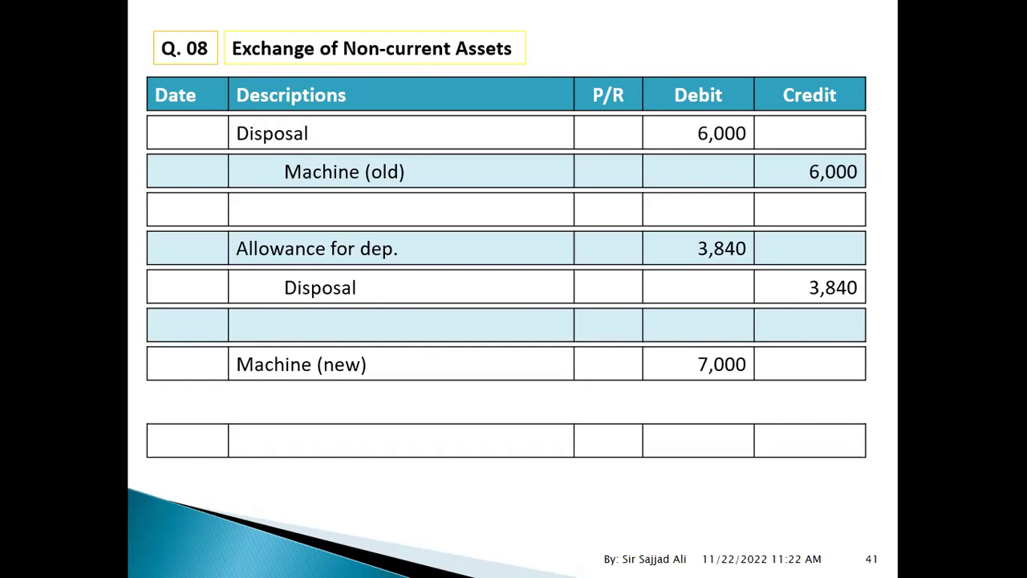
key(Right)
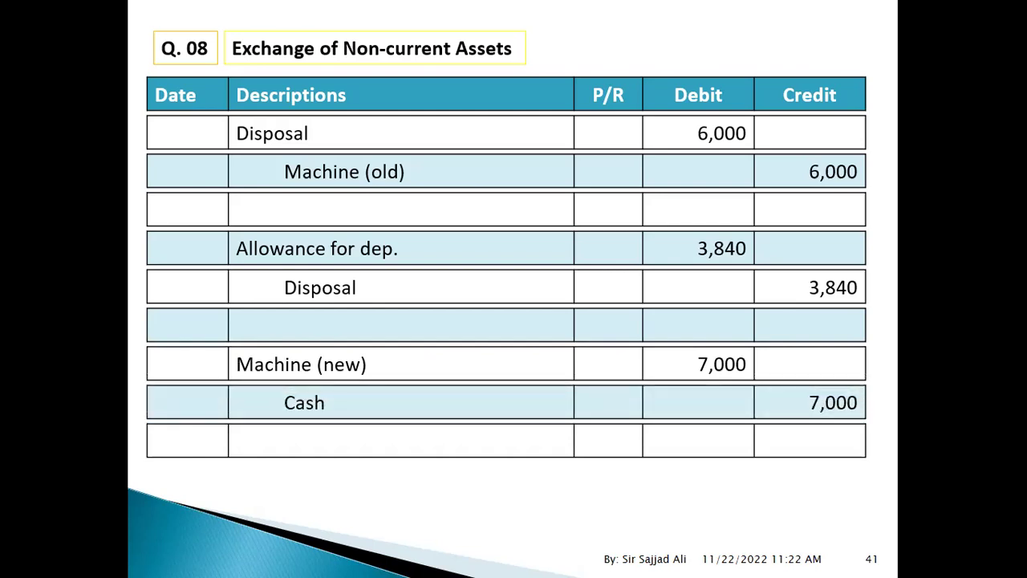
key(Right)
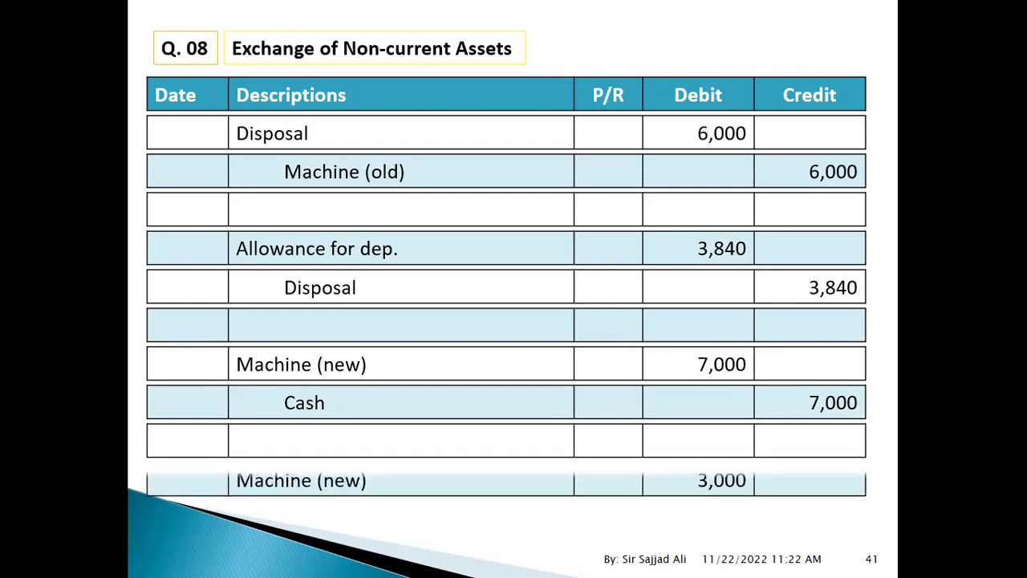
key(Right)
key(Right)
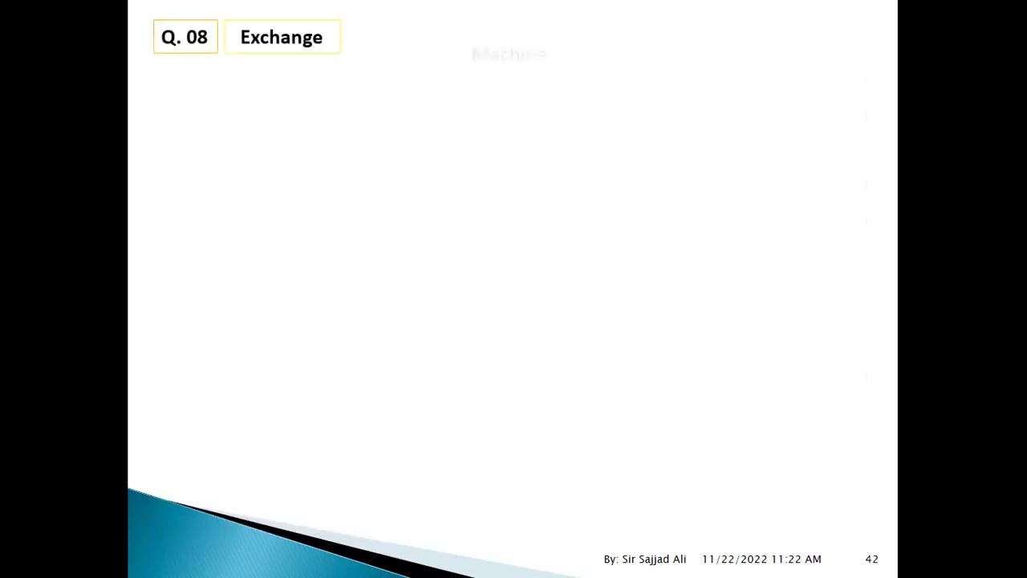
Return from the Q.08 ledger accounts slide to the journal entries slide and review the disposal and depreciation entries again.
key(Left)
key(Left)
key(Left)
key(Left)
key(Left)
key(Left)
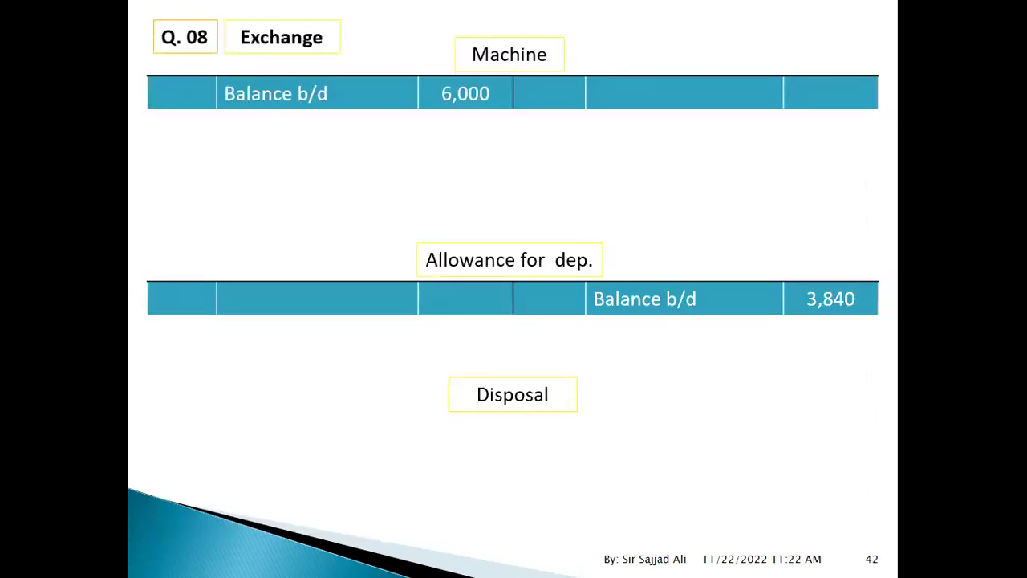
key(Left)
key(Left)
key(Left)
key(Left)
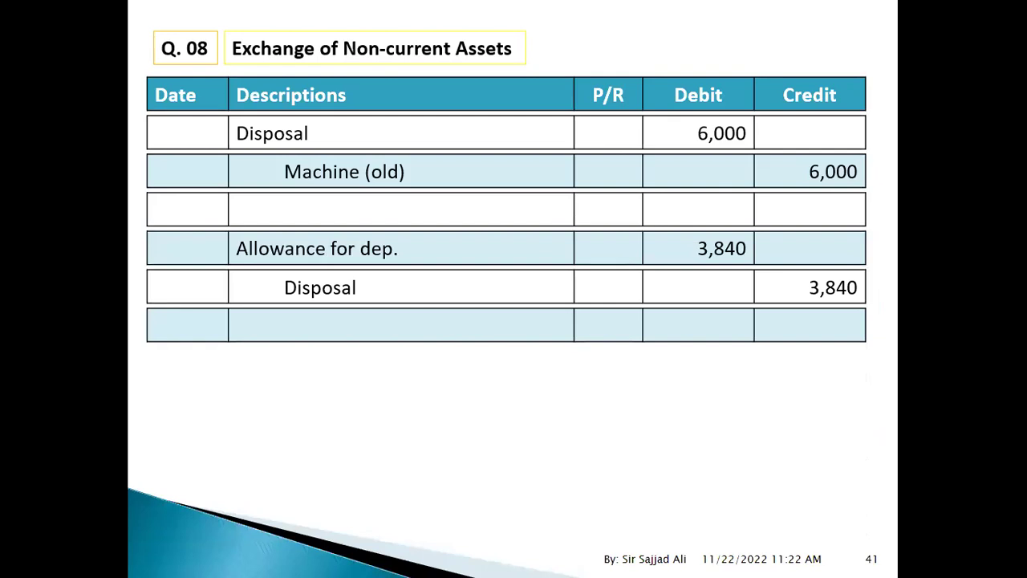
Switch to the Excel workbook and enter the debit account label MACHINE-NEW in B10, below the disposal calculation.
key(alt+Tab)
key(alt+Tab)
key(alt+Tab)
key(alt+Tab)
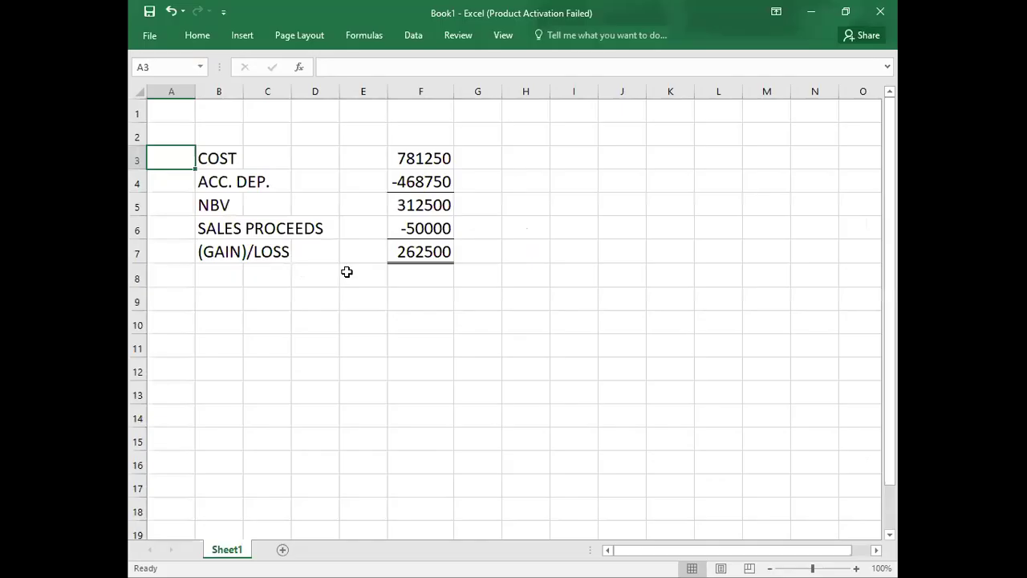
click(231, 321)
text(MAV)
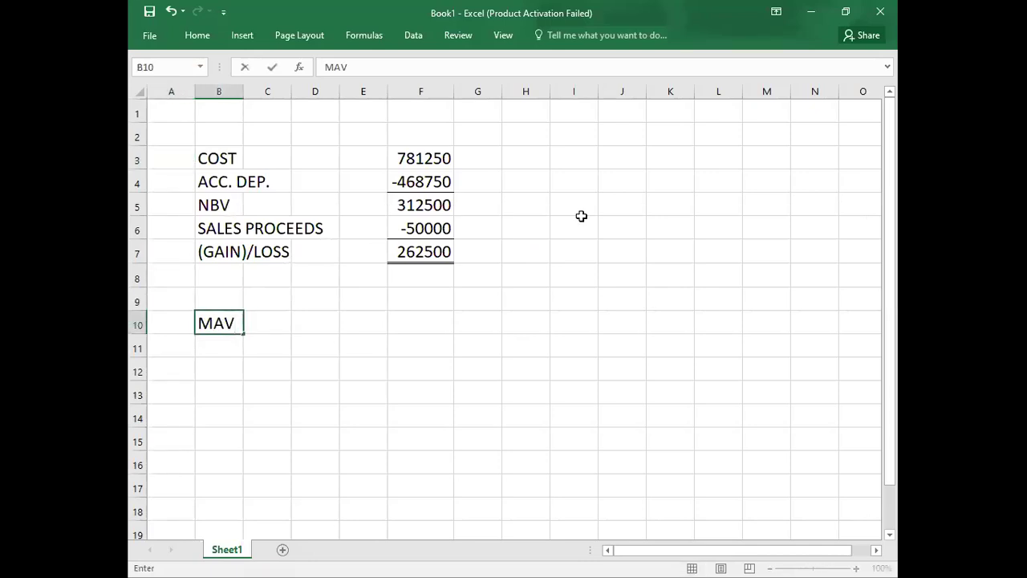
key(BackSpace)
text(CHINE)
key(BackSpace)
text(-NEW)
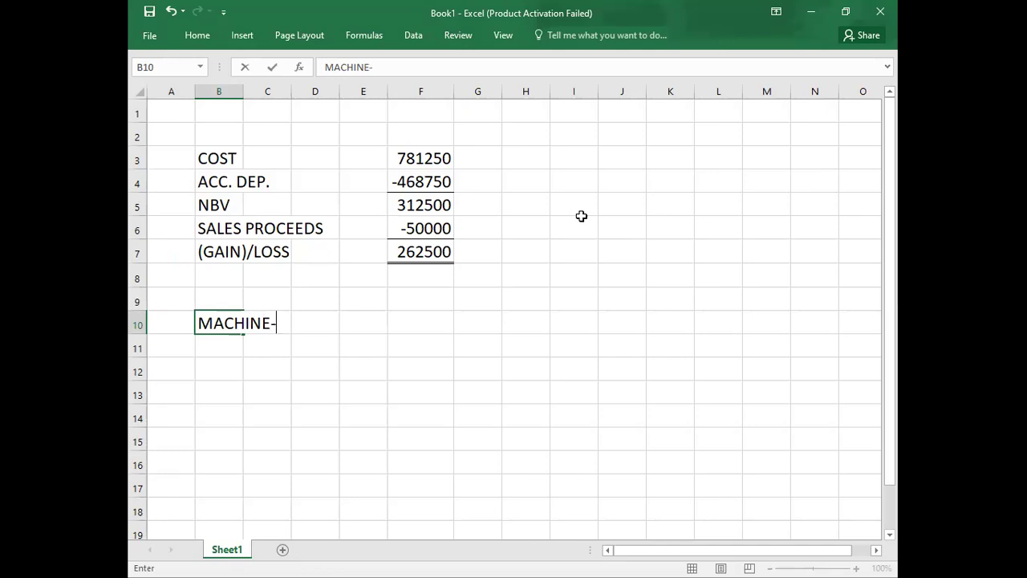
Enter the MACHINE-NEW debit of 10000 in F10.
key(Right)
key(Right)
key(Right)
key(Right)
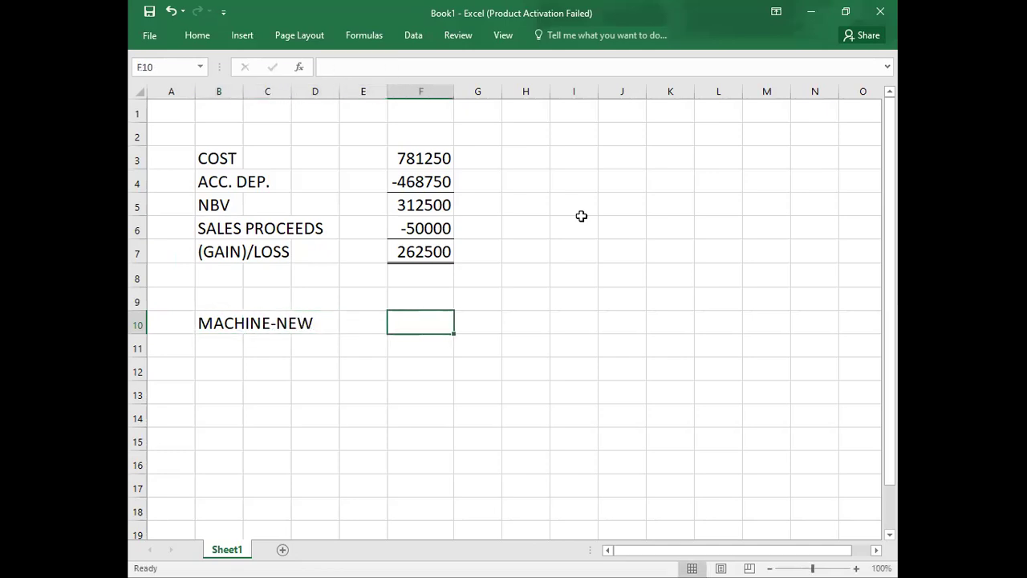
text(10000)
key(Return)
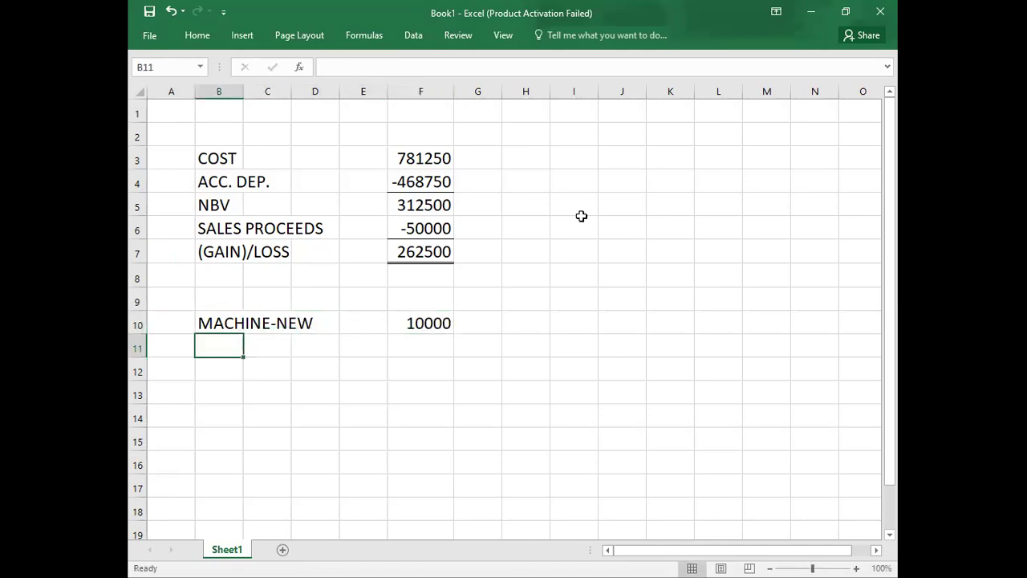
Add the indented credit line CASH in C11 with 7000 in G11.
key(Right)
text(CASH)
key(Right)
key(Right)
key(Right)
key(Right)
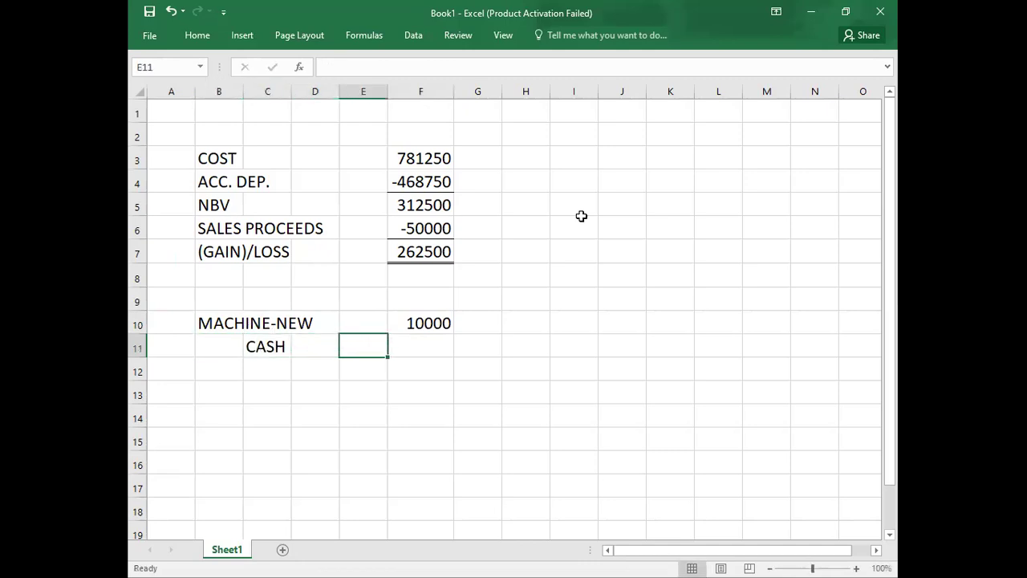
text(7000)
key(Return)
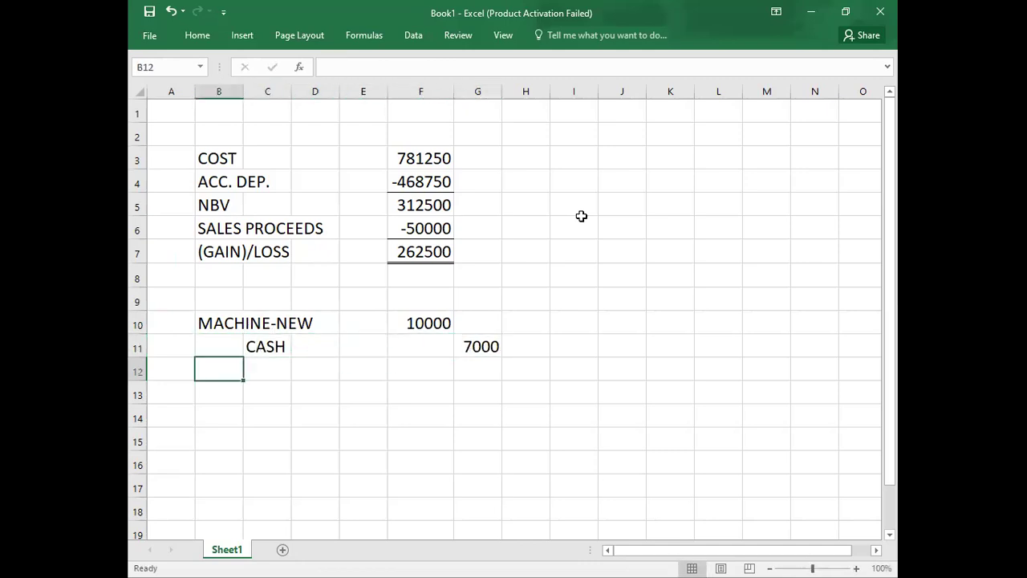
Enter the trade-in credit of 3000 in G12 and label it DISPOSAL in C12.
key(Right)
key(Right)
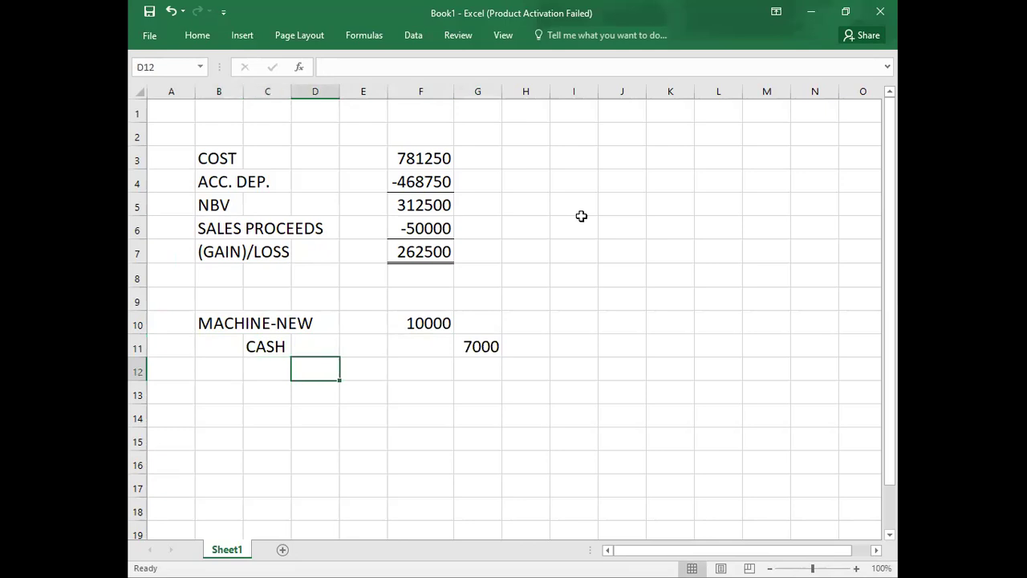
key(Right)
key(Right)
key(Right)
text(3000)
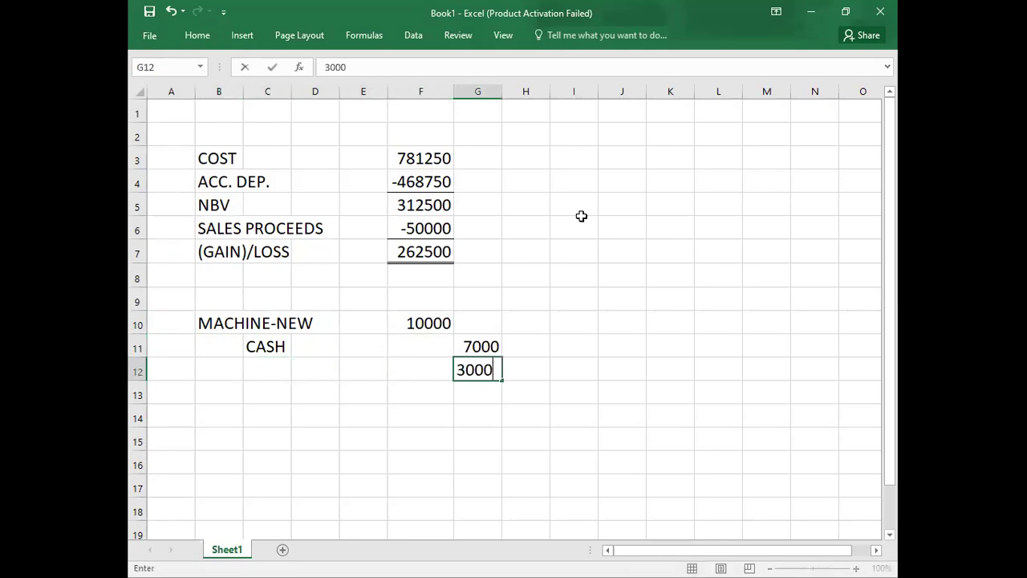
key(Return)
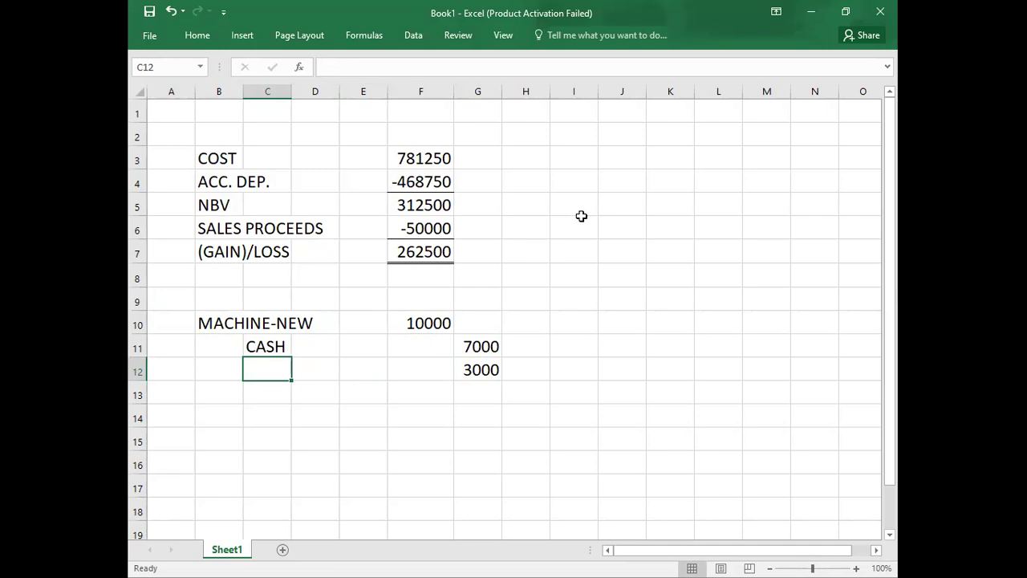
text(DISPOSAL)
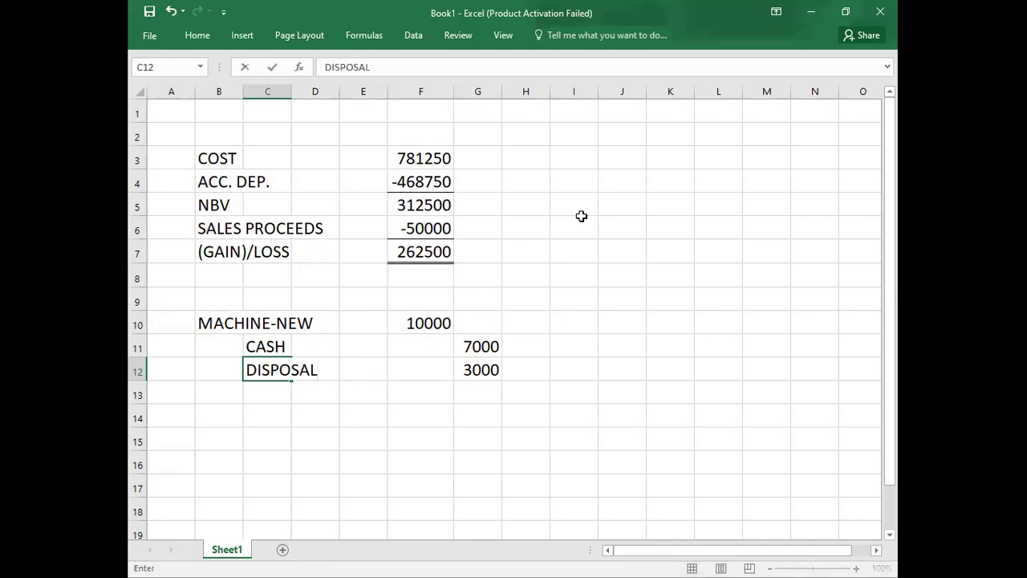
key(Return)
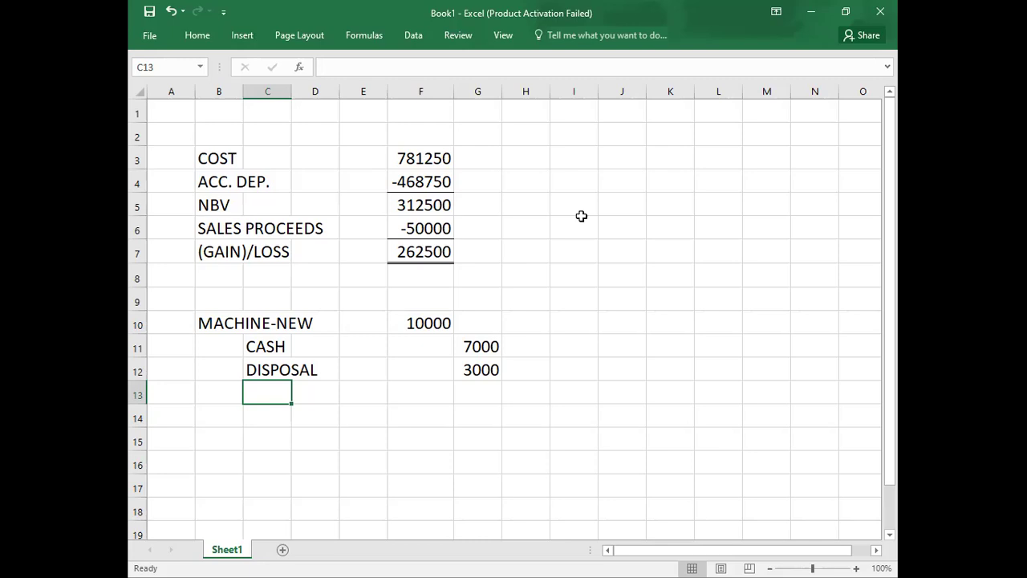
Start a separate cash-payment journal entry by entering the debit label MACHINE-NEW in B15, below the combined entry.
key(Down)
key(Down)
key(Down)
key(Down)
key(Down)
key(Down)
key(Down)
key(Down)
key(Down)
key(Down)
key(Down)
key(Down)
key(Down)
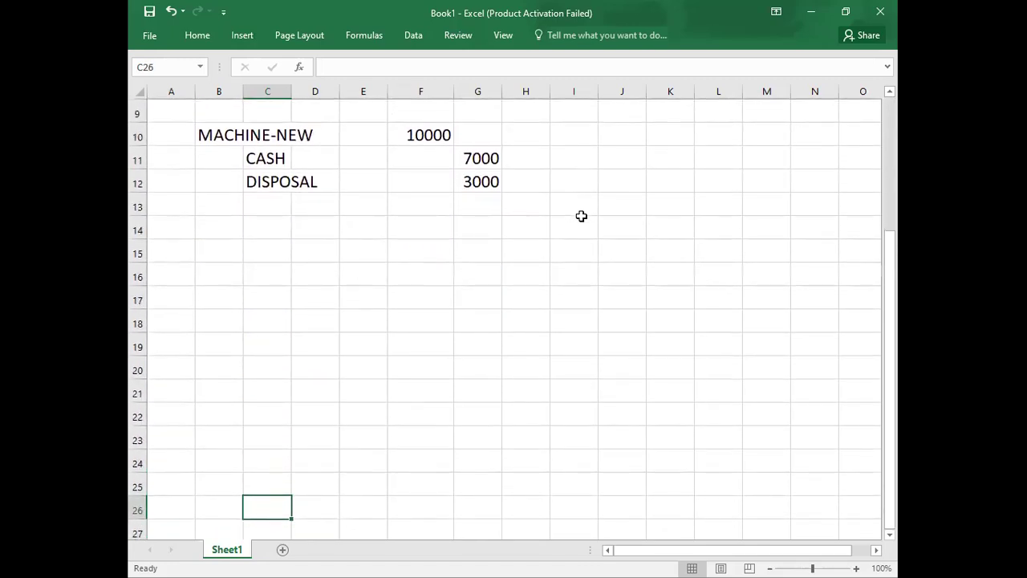
click(219, 250)
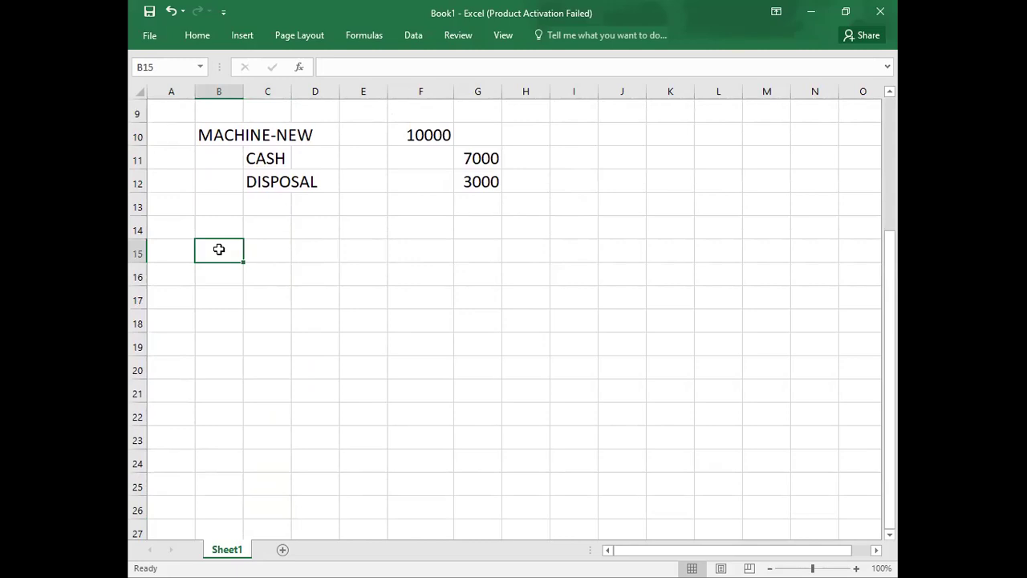
text(MCHINE)
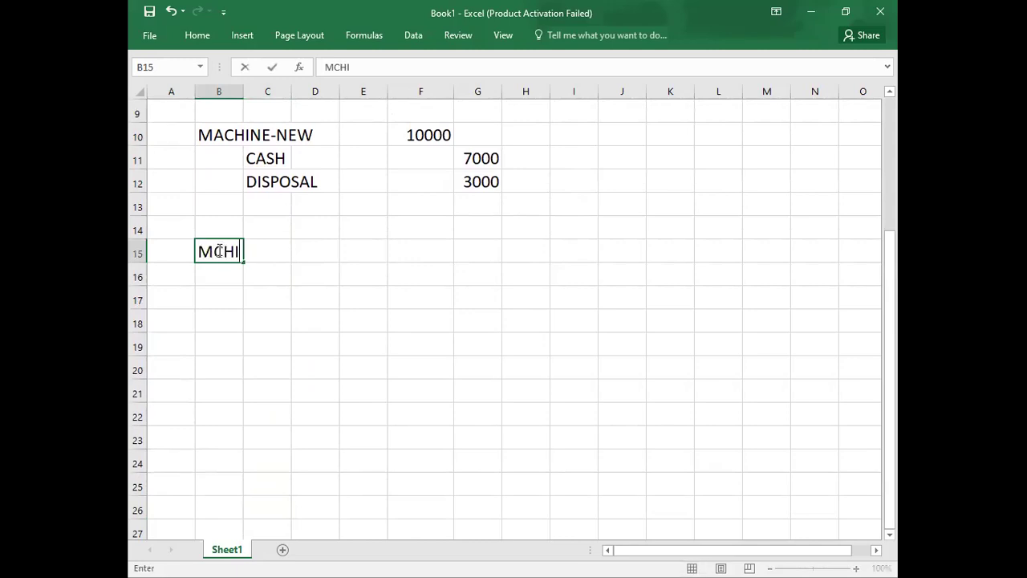
key(BackSpace)
key(BackSpace)
key(BackSpace)
key(BackSpace)
key(BackSpace)
text(ACH)
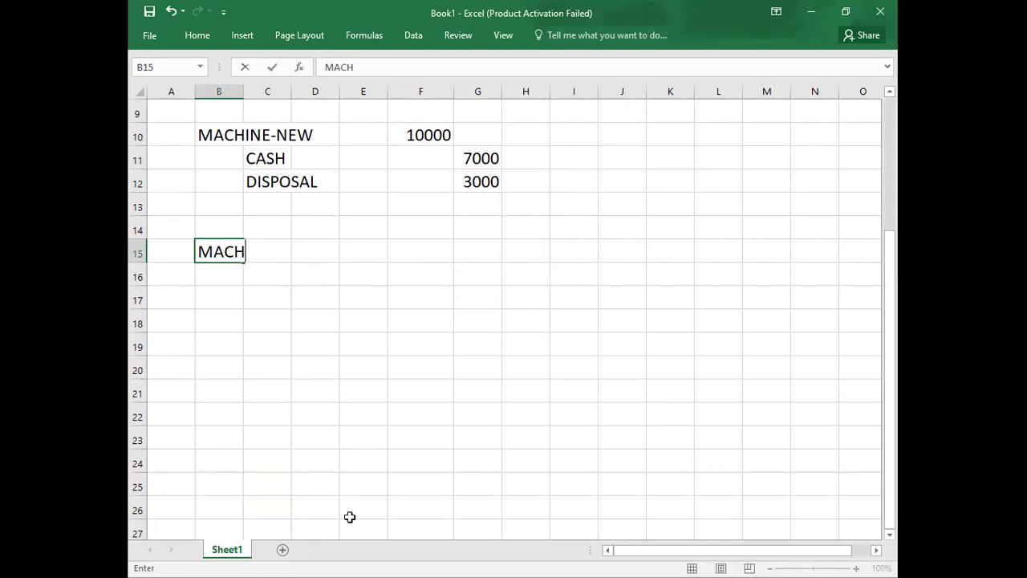
text(INE-NEW)
Enter 7000 in F15 as the debit amount of the second MACHINE-NEW entry.
key(Tab)
key(Tab)
key(Tab)
key(Tab)
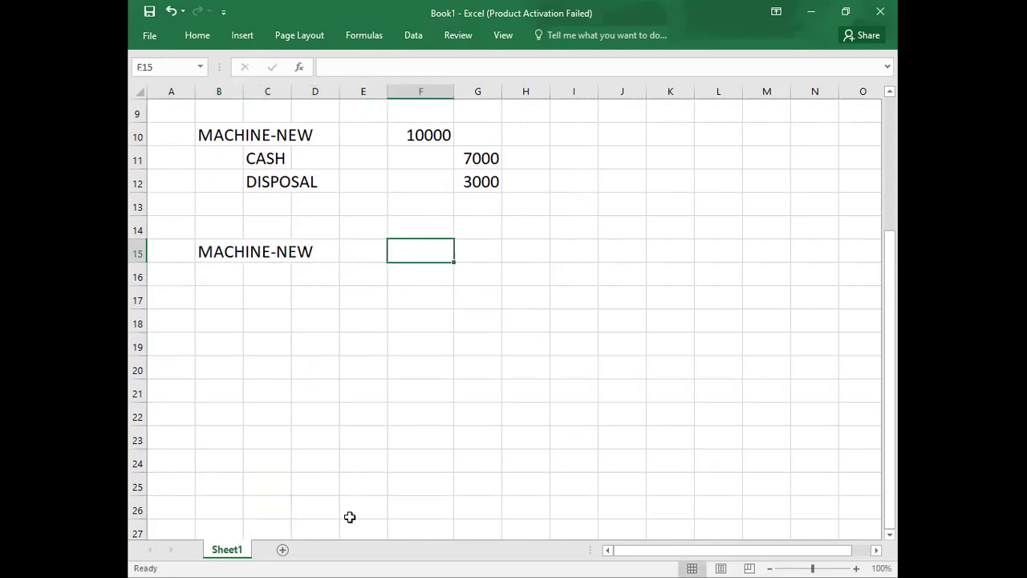
text(7000)
key(Return)
Add the matching indented credit line CASH in C16 with 7000 in G16.
key(Tab)
text(CASH)
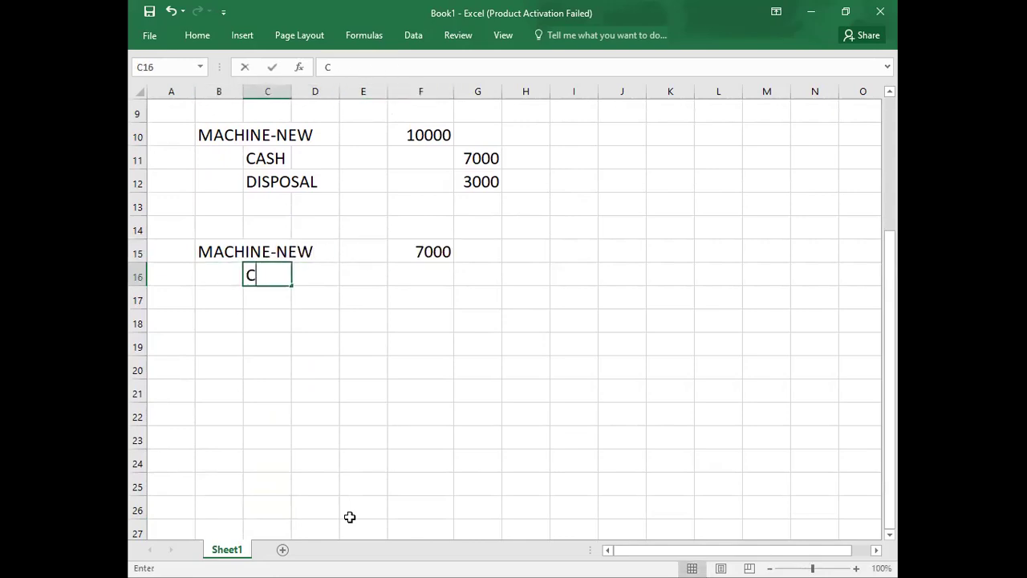
key(Tab)
key(Tab)
key(Tab)
key(Tab)
text(7000)
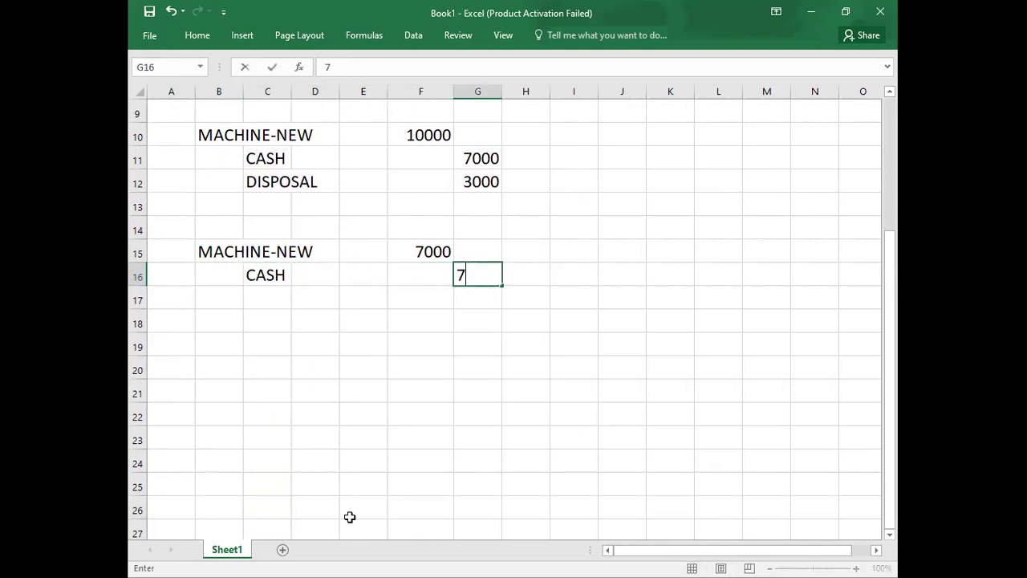
key(Return)
Start another journal entry with the debit label CASH in B18 and the indented credit label DISPOSAL in C19.
key(Return)
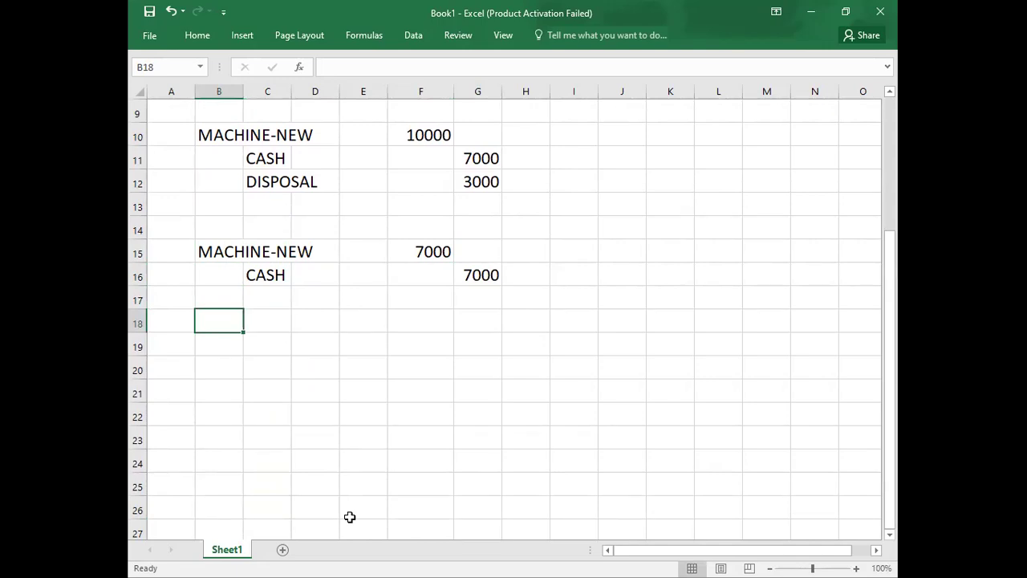
text(CASJ)
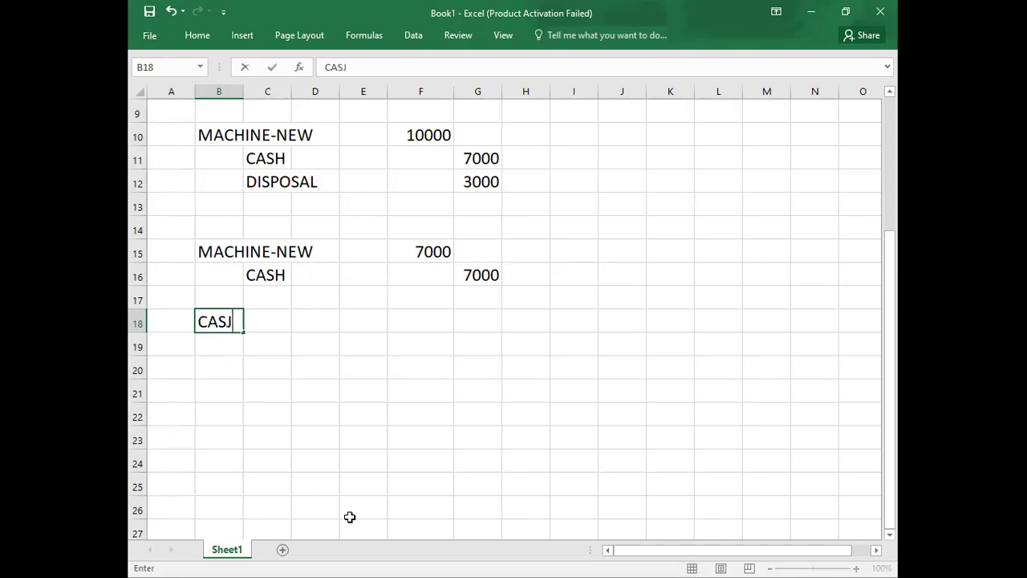
key(BackSpace)
text(H)
key(Return)
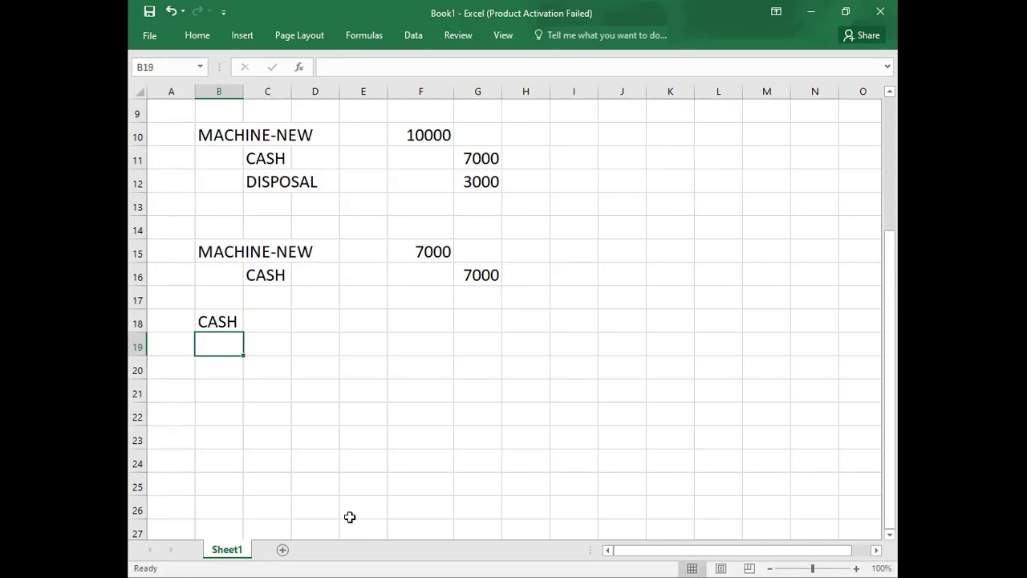
key(Right)
text(DIS)
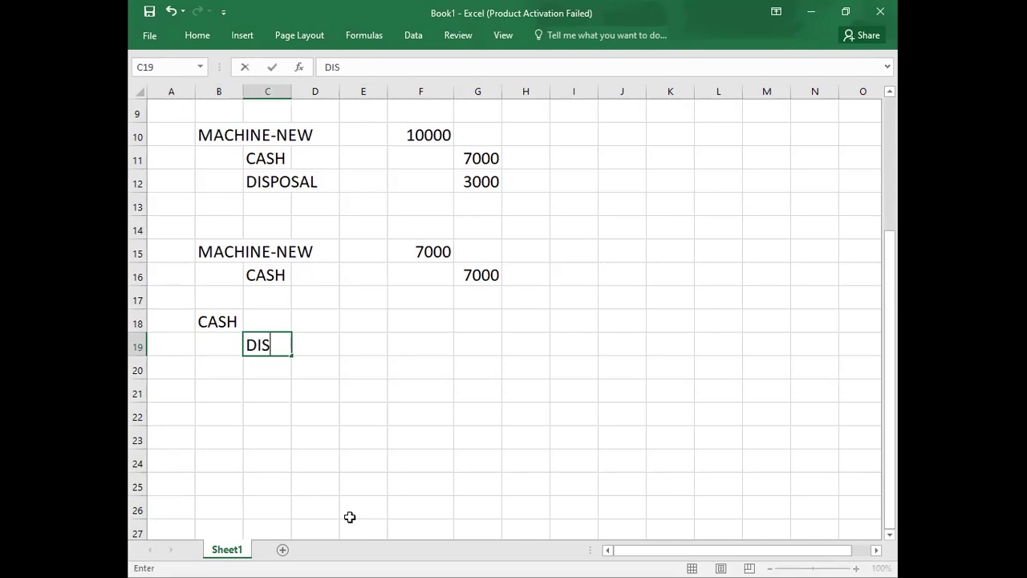
text(POSAL)
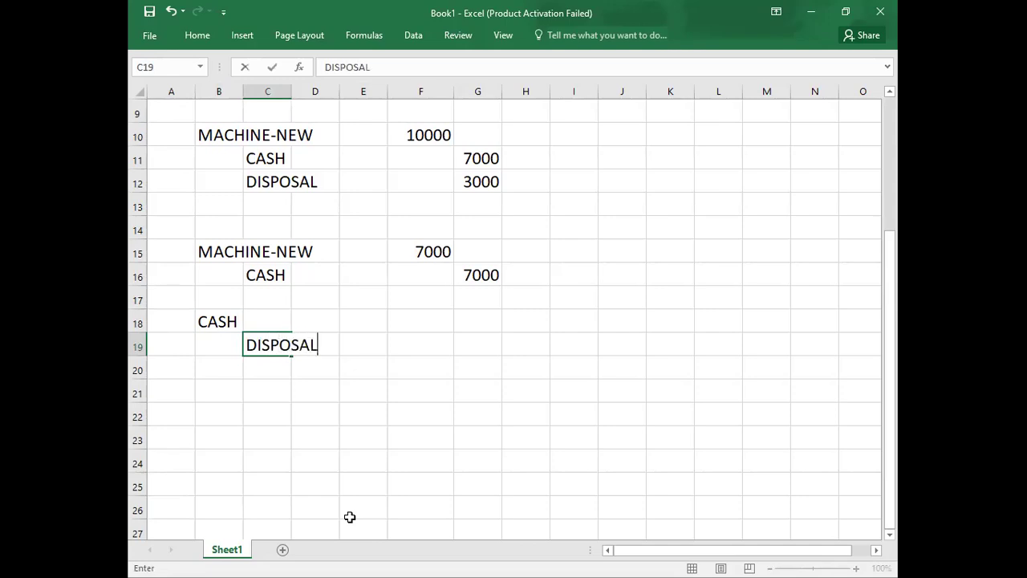
Enter 3000 in F18 as the debit amount of the entry in row 18.
key(Up)
key(Right)
key(Right)
key(Right)
text(300)
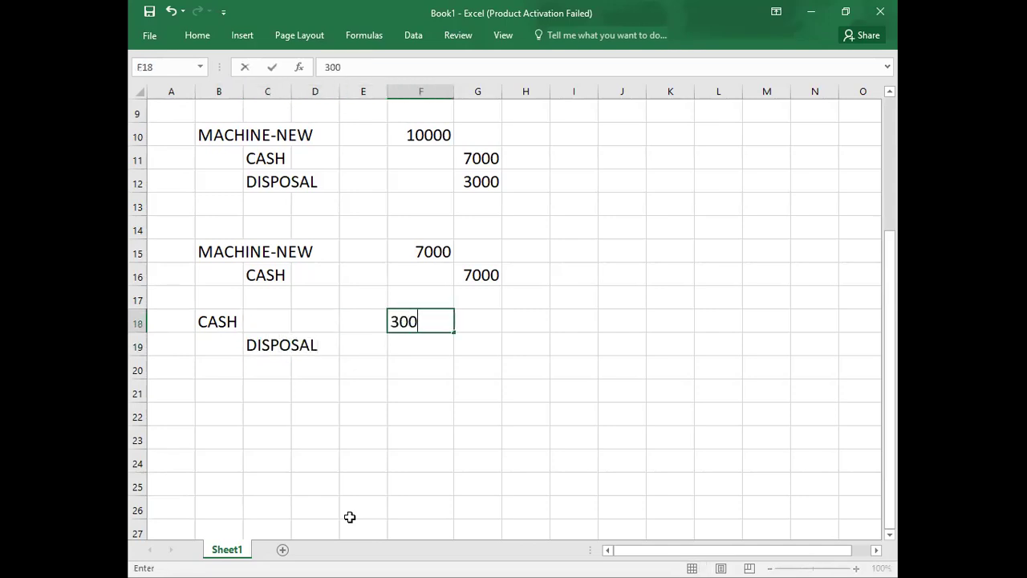
text(0)
key(Return)
Enter 3000 in G19 as the credit amount of the DISPOSAL line.
key(Right)
text(3330)
key(BackSpace)
key(BackSpace)
key(BackSpace)
text(000)
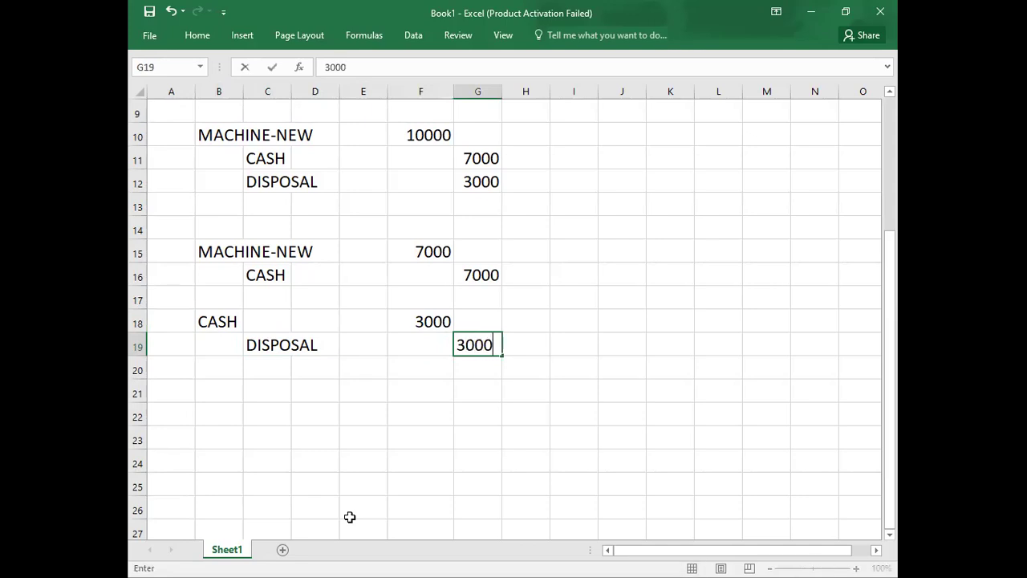
key(Return)
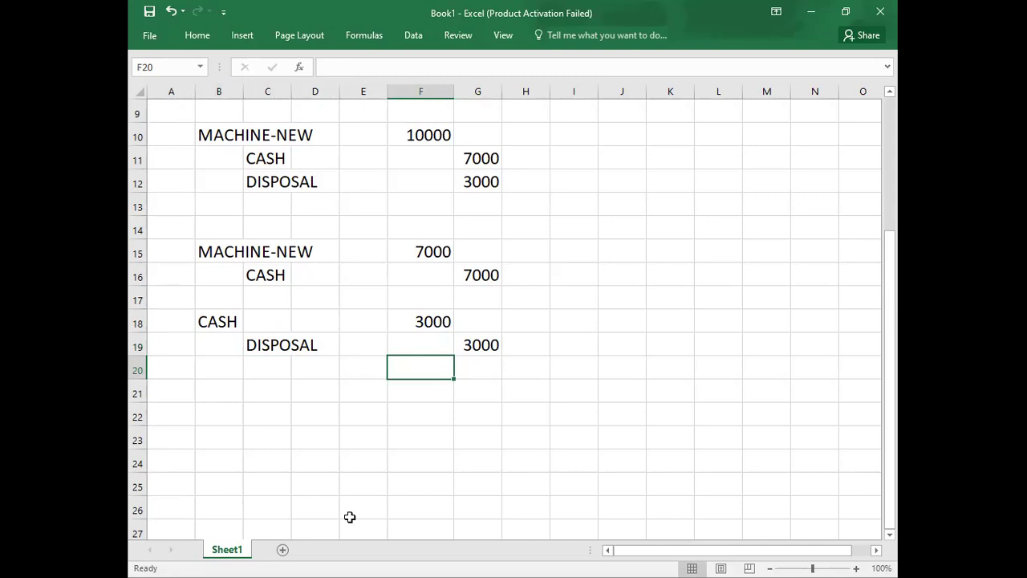
Replace the debit label in B18 with MACHINE-NEW.
click(214, 331)
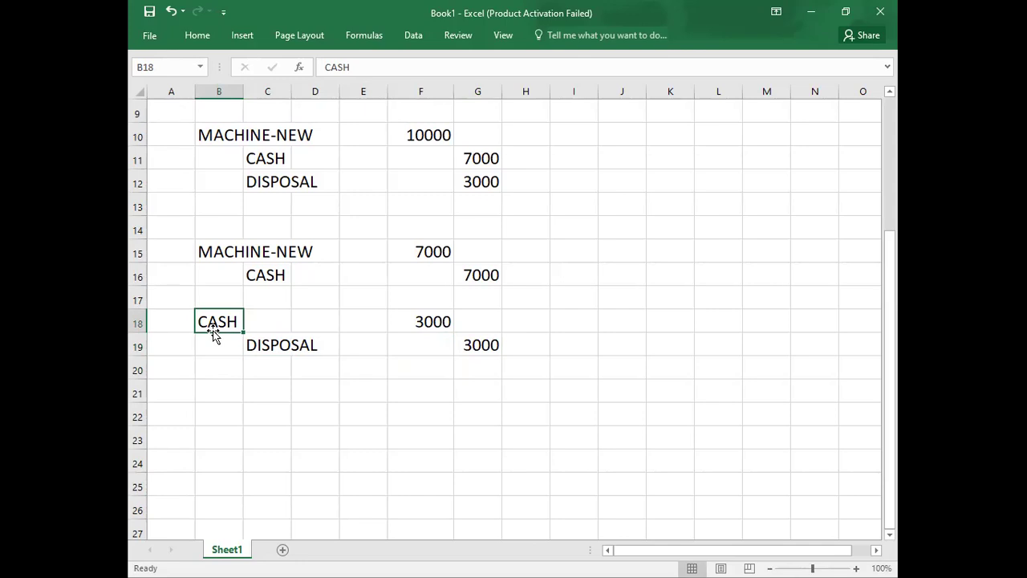
text(MACH)
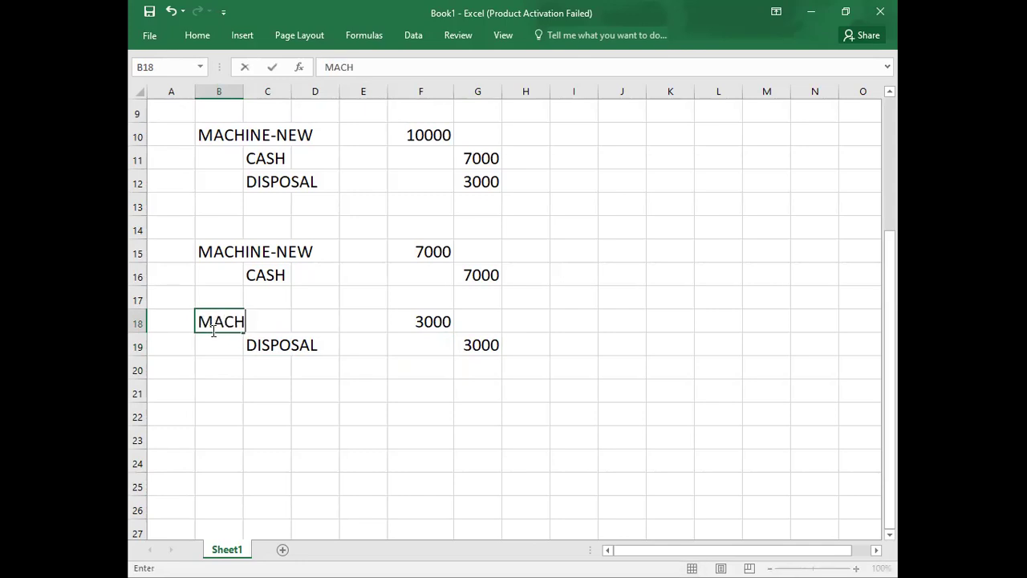
text(INE-NEW)
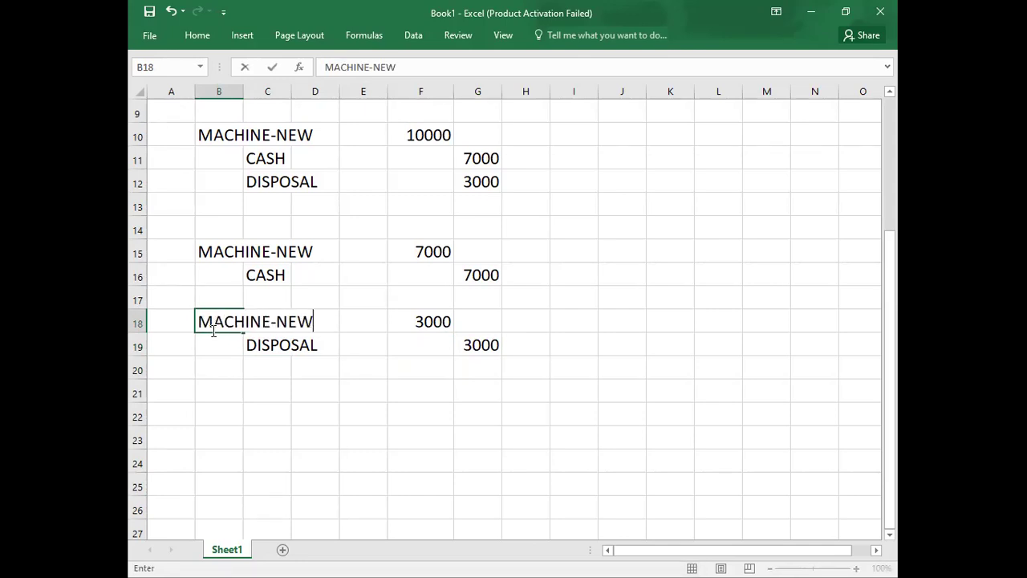
key(Return)
key(Return)
key(Return)
key(Return)
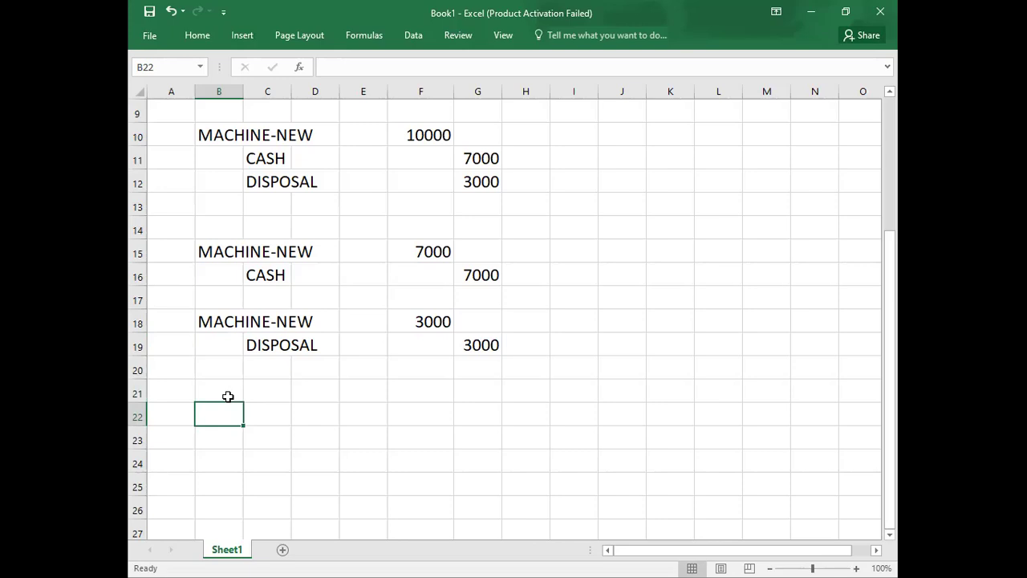
Select the two separate entries in B15:G20 to compare them with the combined entry above.
key(Up)
key(Up)
key(Up)
key(Up)
key(Up)
key(Up)
key(Up)
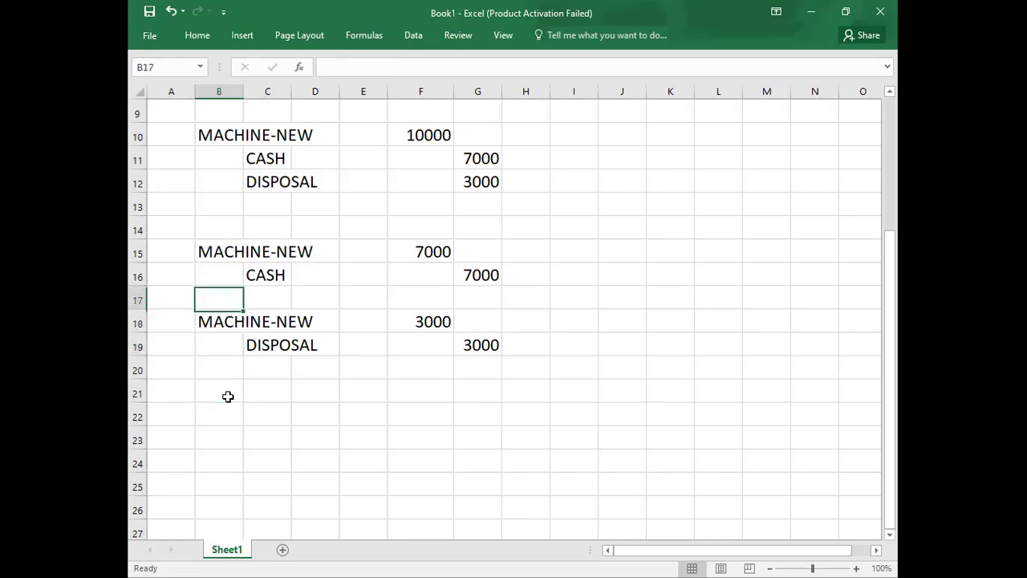
key(shift+Right)
key(shift+Right)
key(shift+Right)
key(shift+Right)
key(shift+Right)
key(shift+Down)
key(shift+Down)
key(shift+Down)
key(shift+Down)
key(shift+Down)
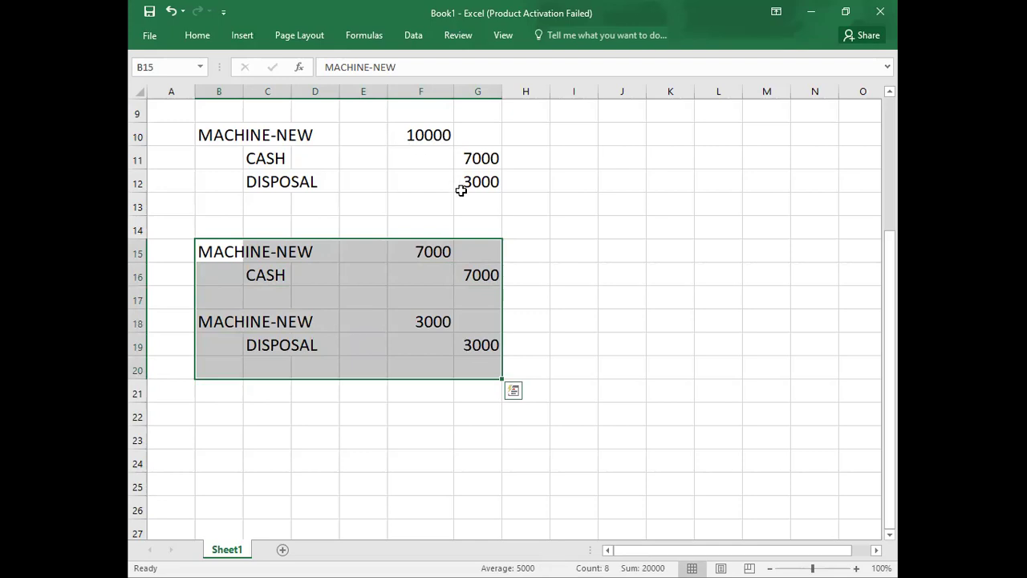
click(327, 202)
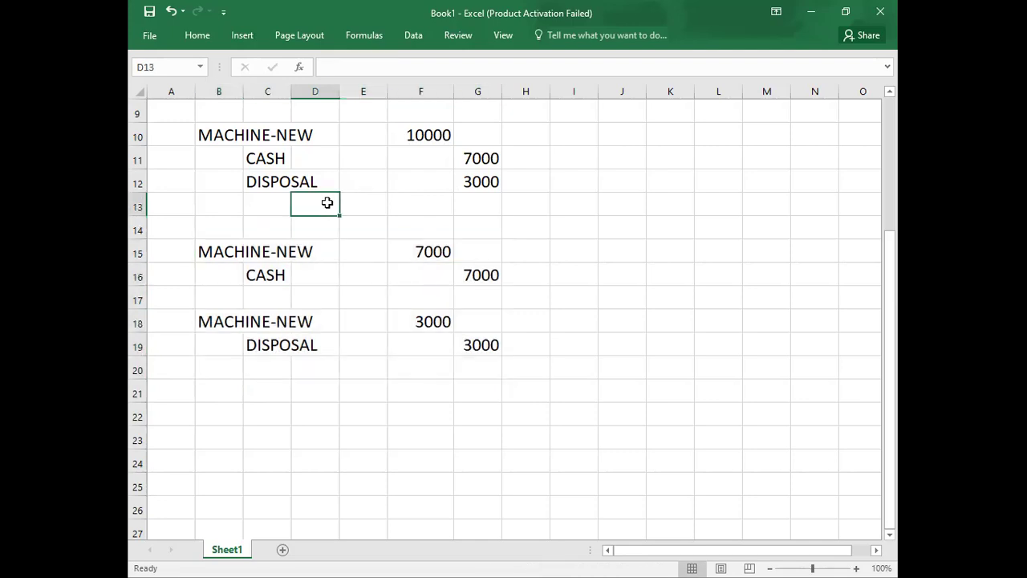
Enter OR in B14, between the combined entry and the separate entries.
click(212, 225)
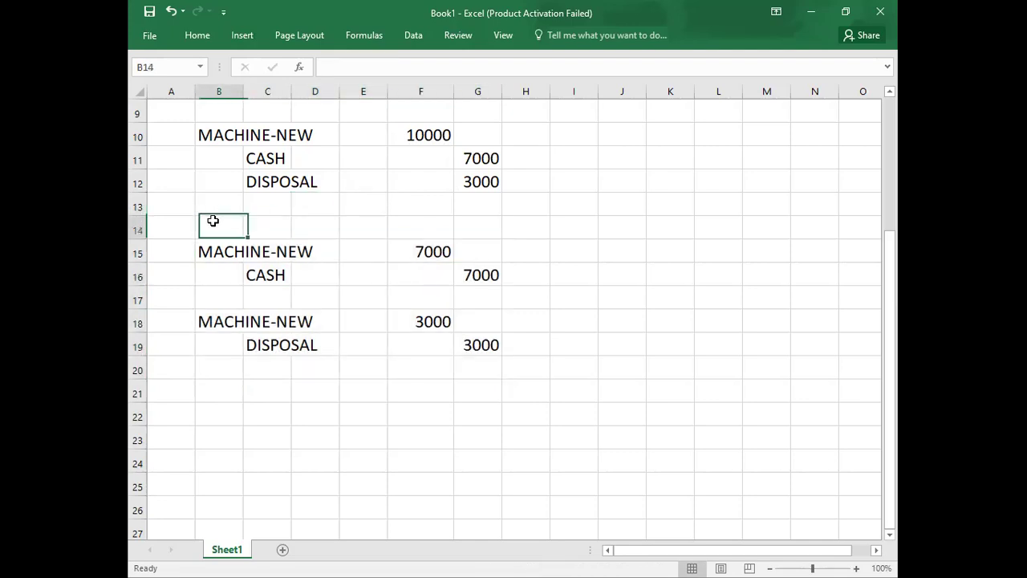
text(OR)
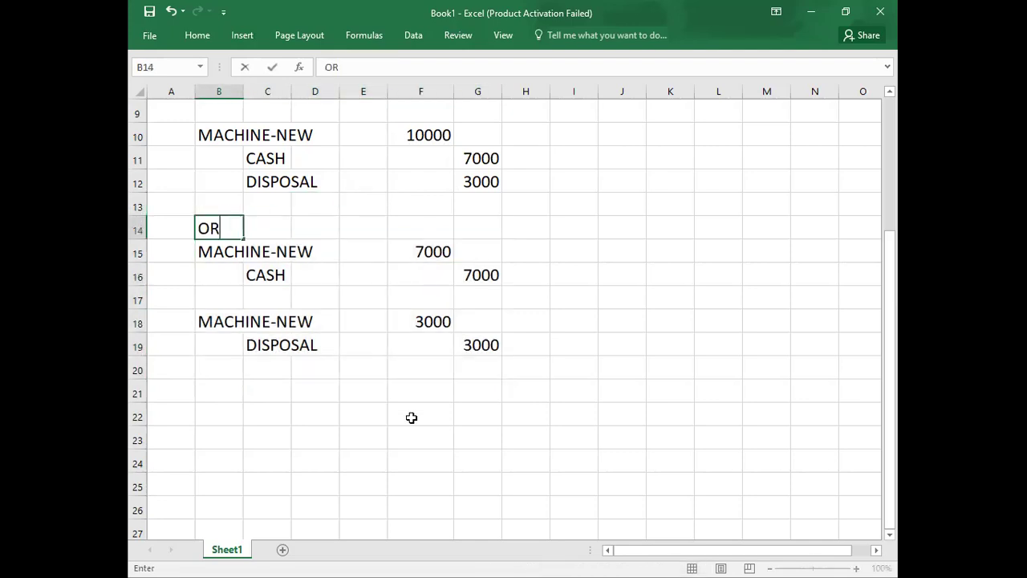
key(Left)
Move the two separate entries in B15:G19 down one row so they start at B16, leaving a blank row under OR.
key(Down)
key(Right)
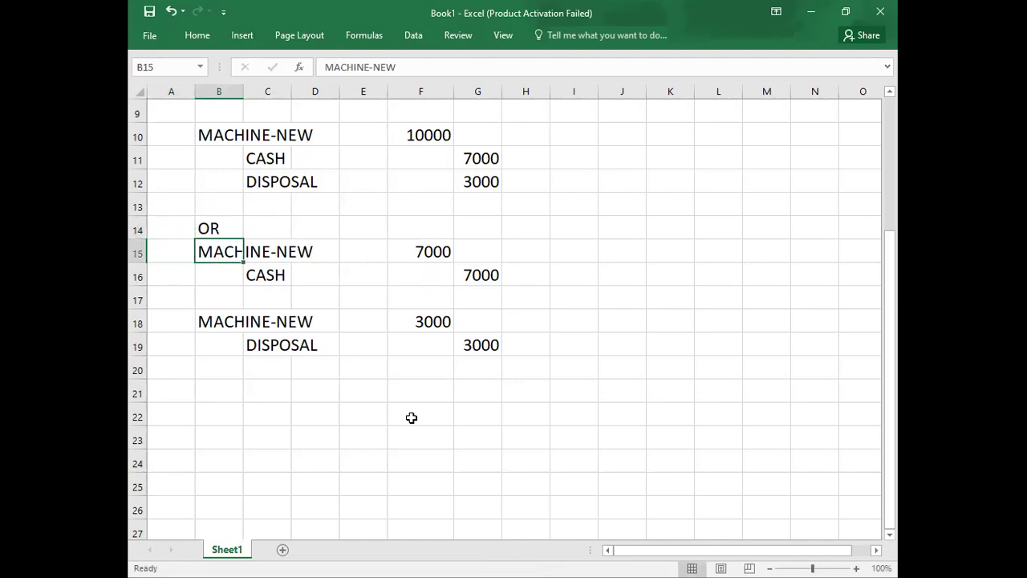
key(shift+Right)
key(shift+Right)
key(shift+Right)
key(shift+Right)
key(shift+Right)
key(shift+Down)
key(shift+Down)
key(shift+Down)
key(shift+Down)
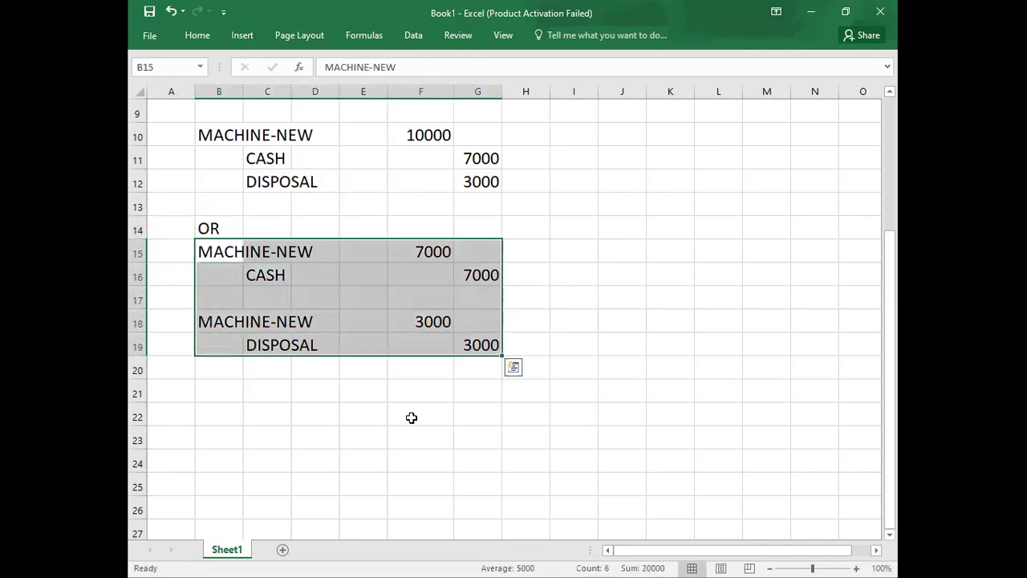
key(ctrl+c)
key(Down)
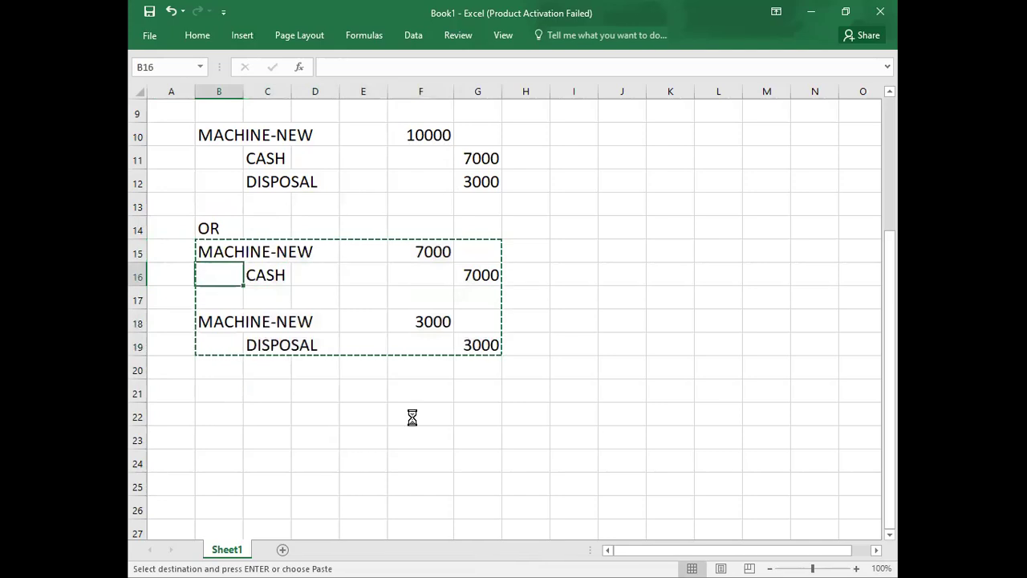
key(ctrl+v)
Switch back to the slideshow with the Q. 08 Exchange of Non-current Assets journal entries.
key(Up)
key(Up)
key(Up)
key(Up)
key(Up)
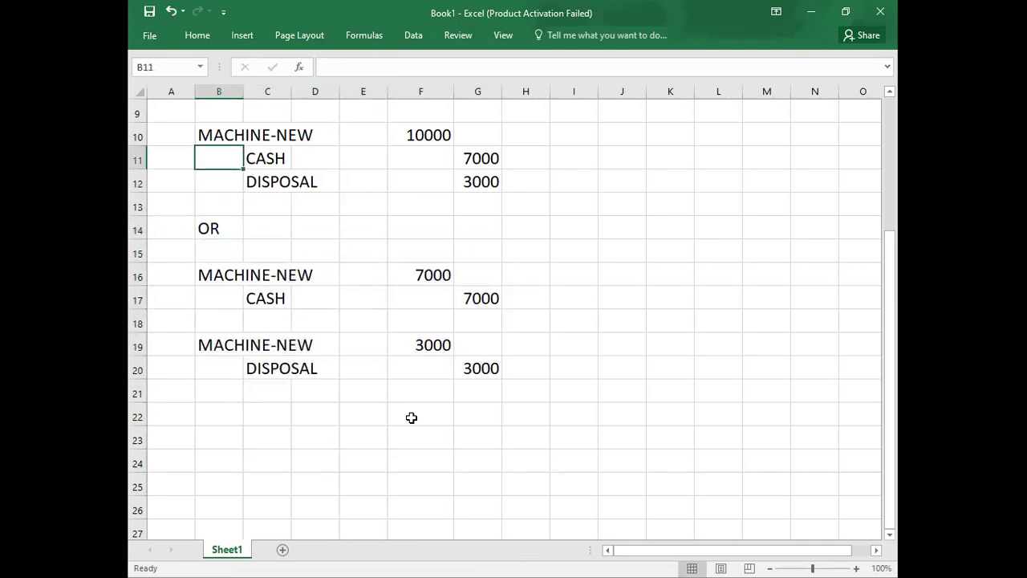
key(alt+Tab)
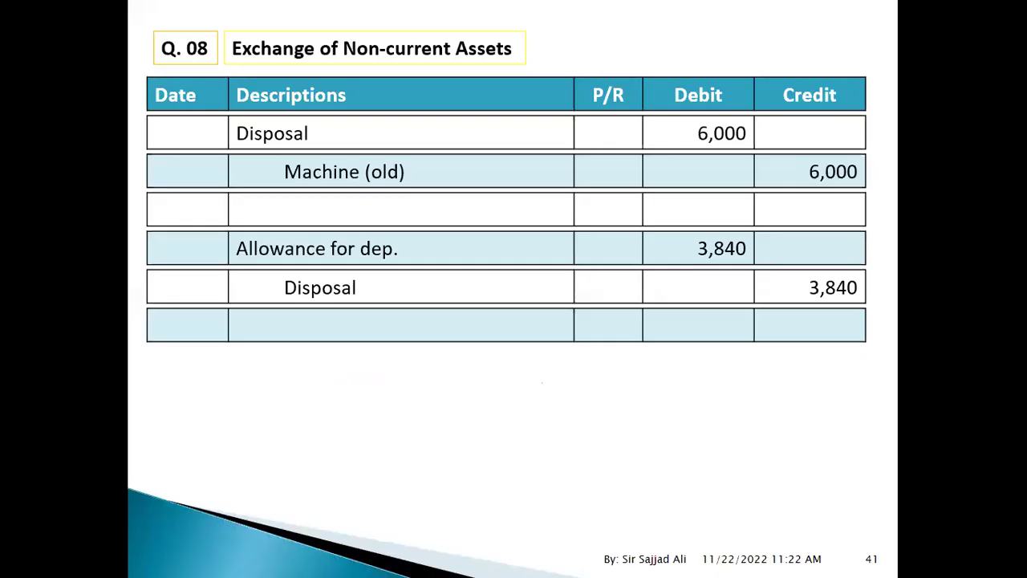